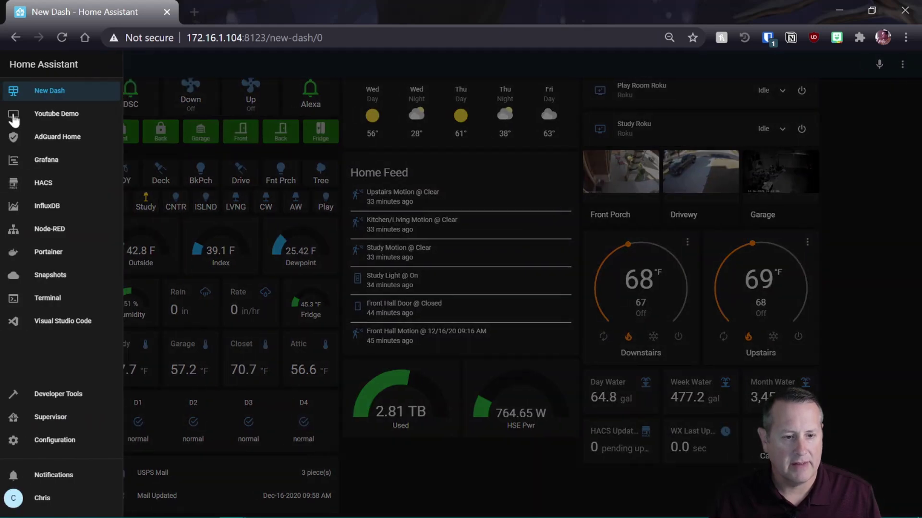
Open OpenZWave's CONFIGURE page, start node inclusion with ADD NODE, then show the Nodes list.
left_click(63, 449)
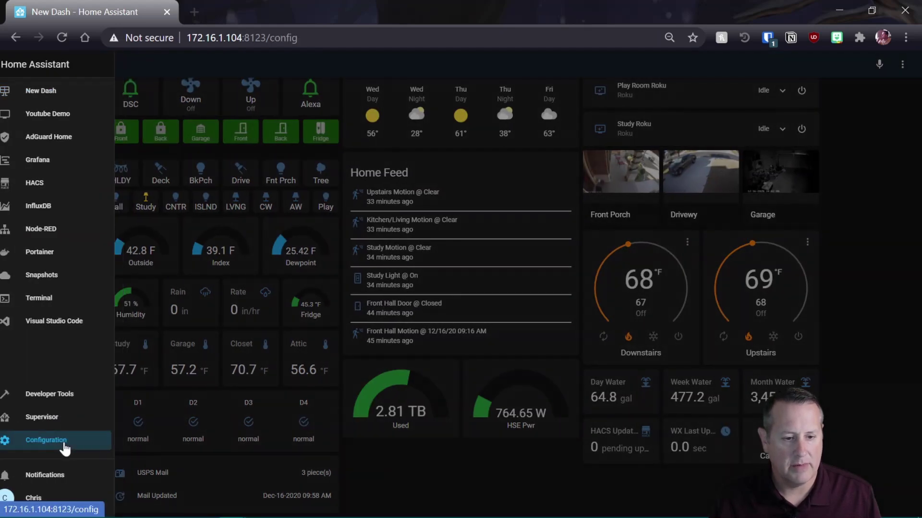
left_click(524, 190)
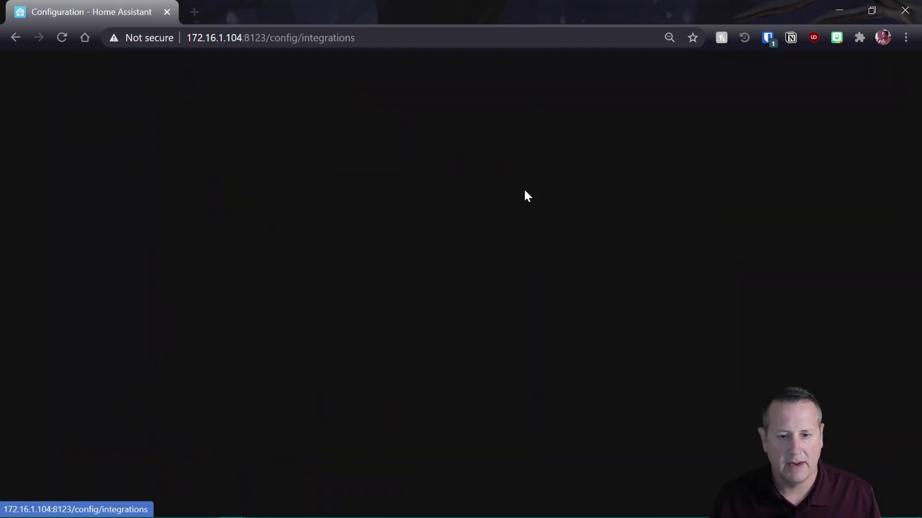
scroll(255, 352, "down", 3)
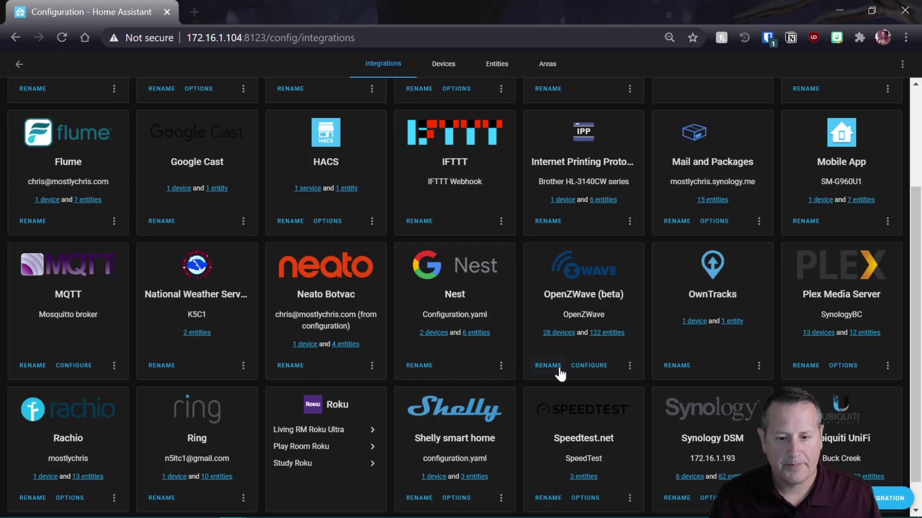
left_click(586, 366)
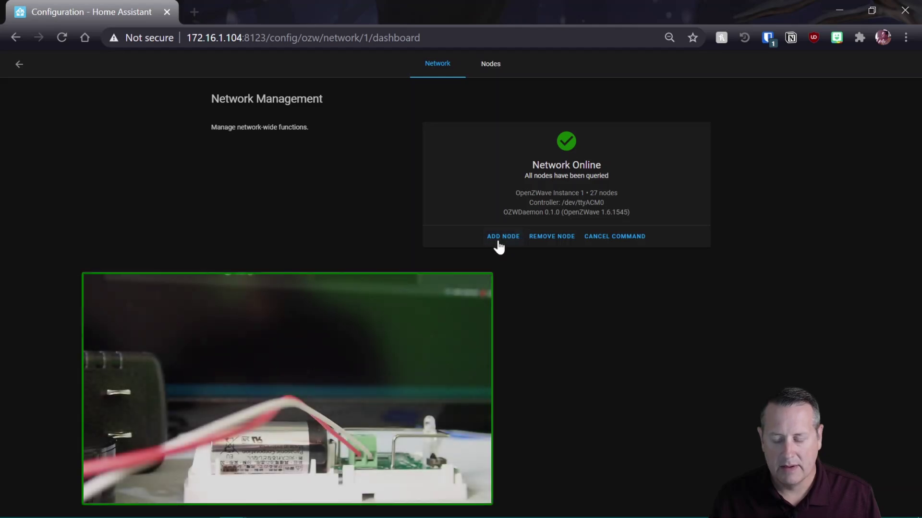
left_click(499, 245)
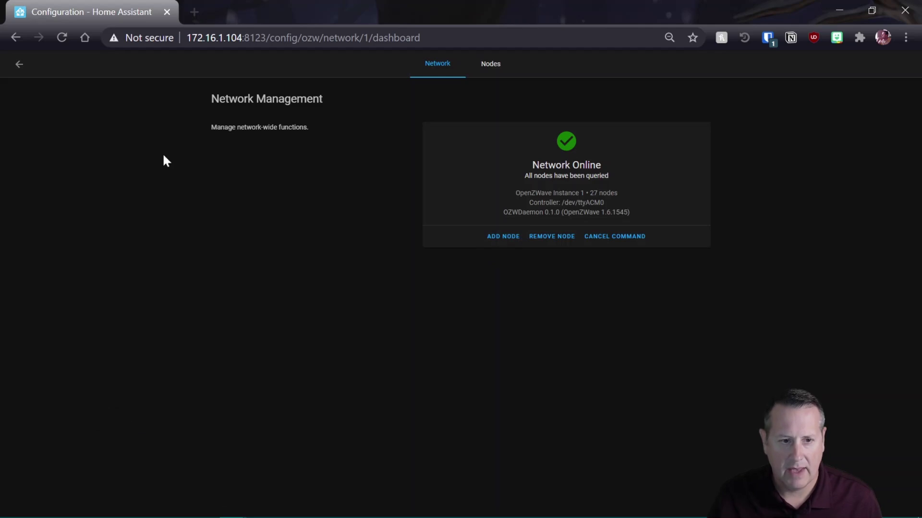
left_click(488, 65)
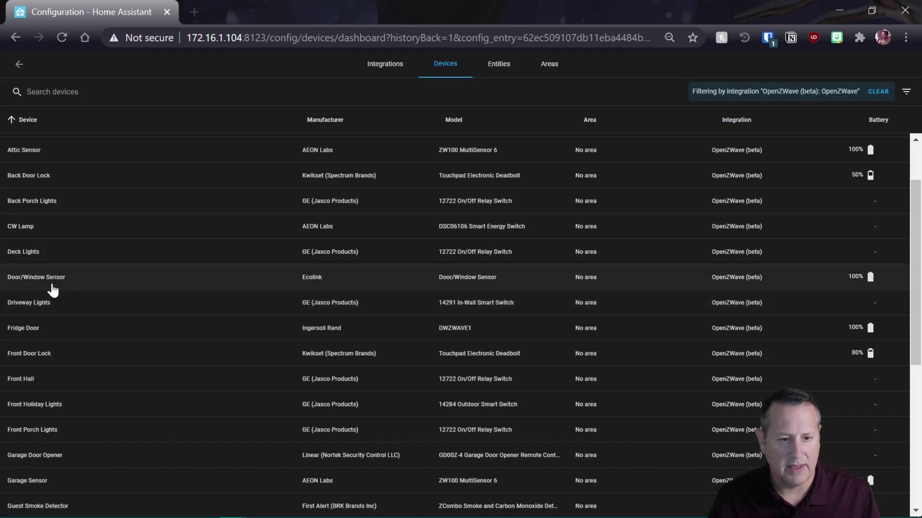
Open the Door/Window Sensor device and rename its door entity to 'Power Sensor Door Node'.
left_click(53, 283)
left_click(320, 353)
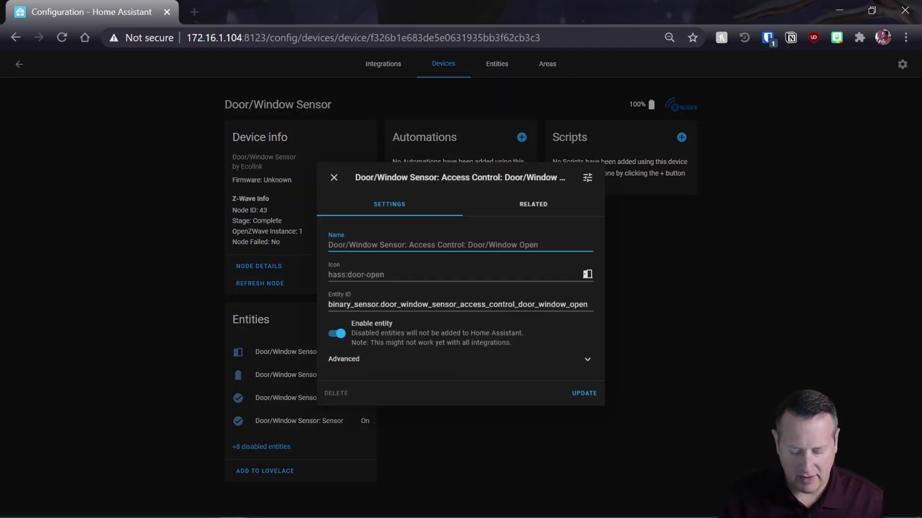
key("ctrl+a")
type("Power Se")
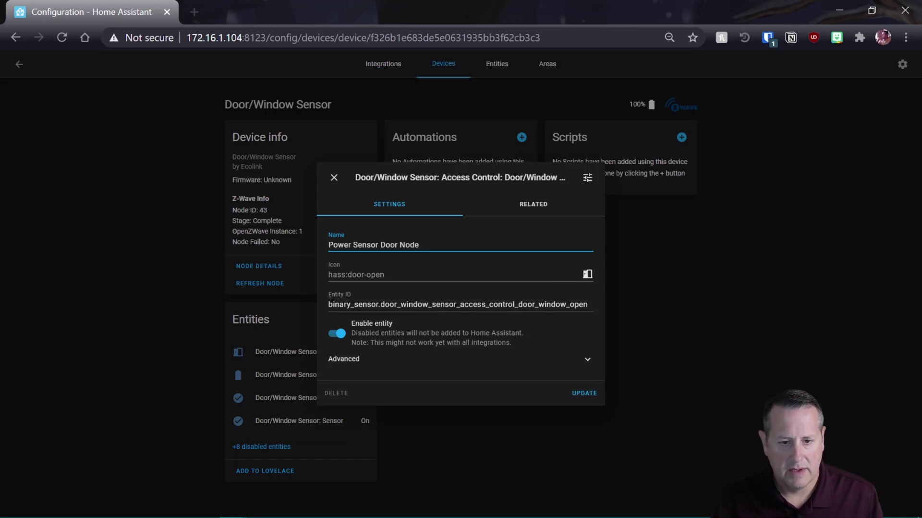
left_click(581, 394)
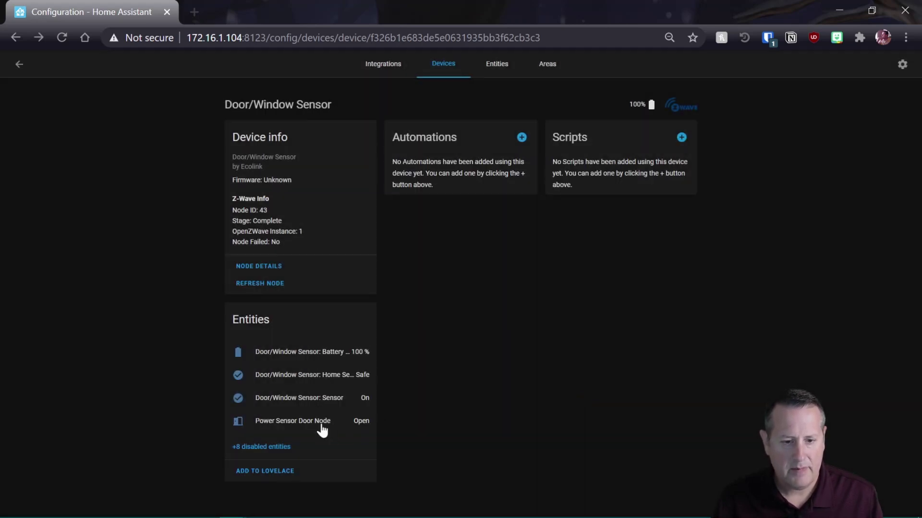
Rename the sensor entity with the 'Power Sensor Door Node' name.
left_click(297, 403)
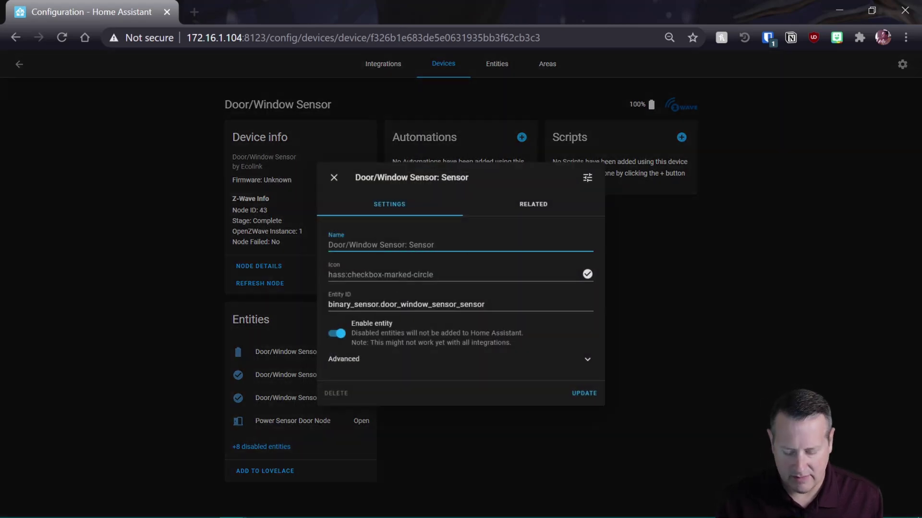
key("ctrl+a")
type("Power Sensor D")
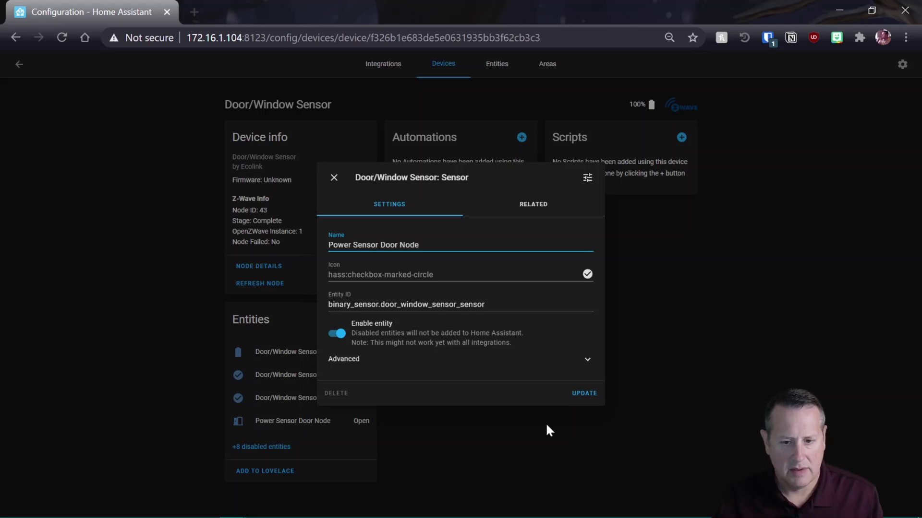
left_click(585, 394)
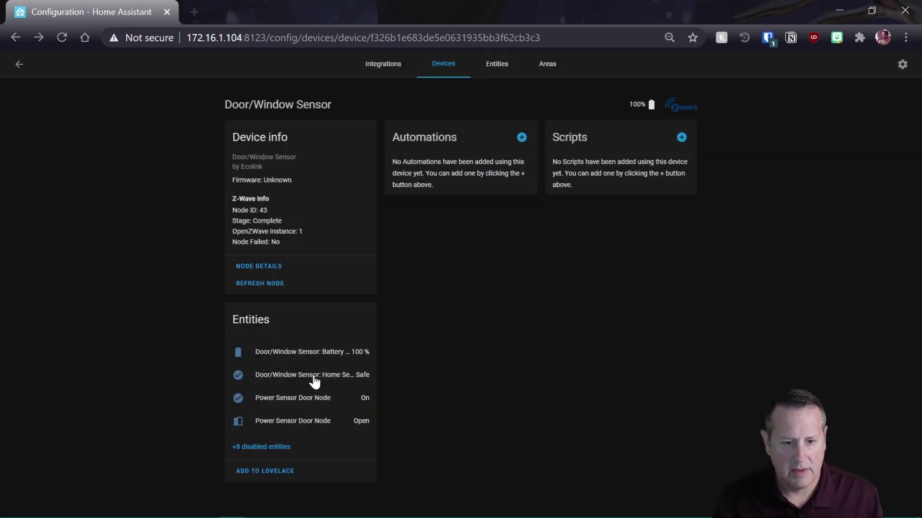
Rename the tampering entity to its 'Power Sensor Door Node' Tamper variant.
left_click(312, 375)
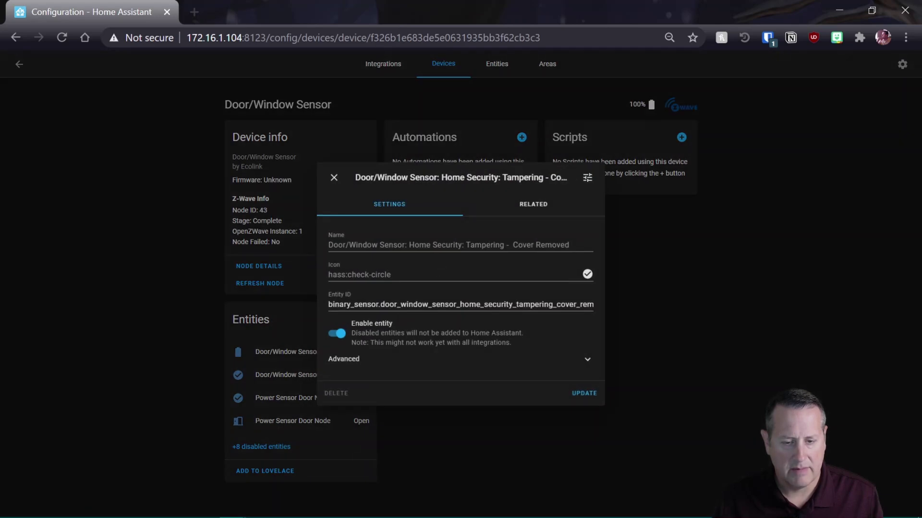
left_click(436, 256)
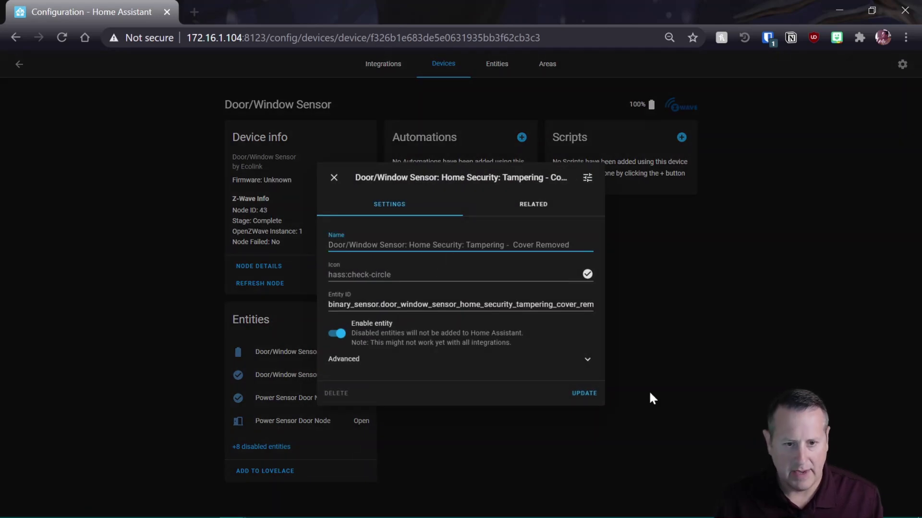
key("ctrl+a")
type("Power Sensor ")
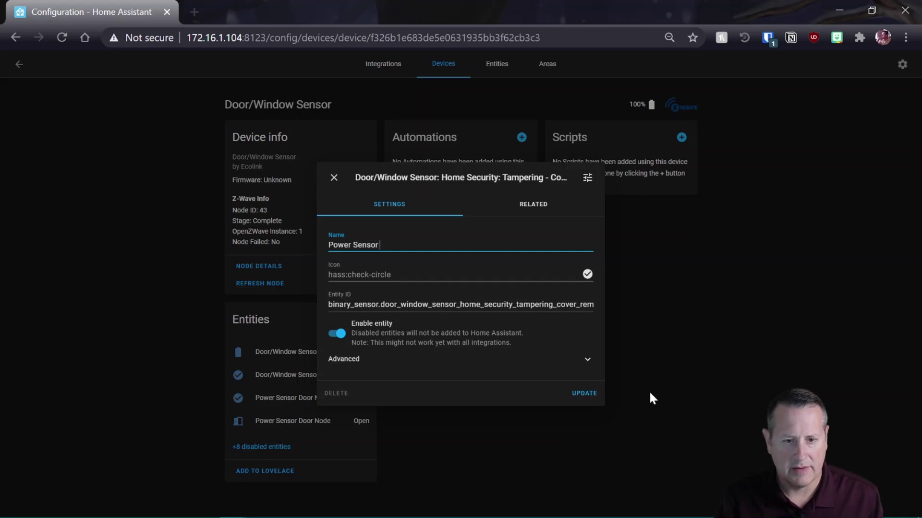
type("Dor")
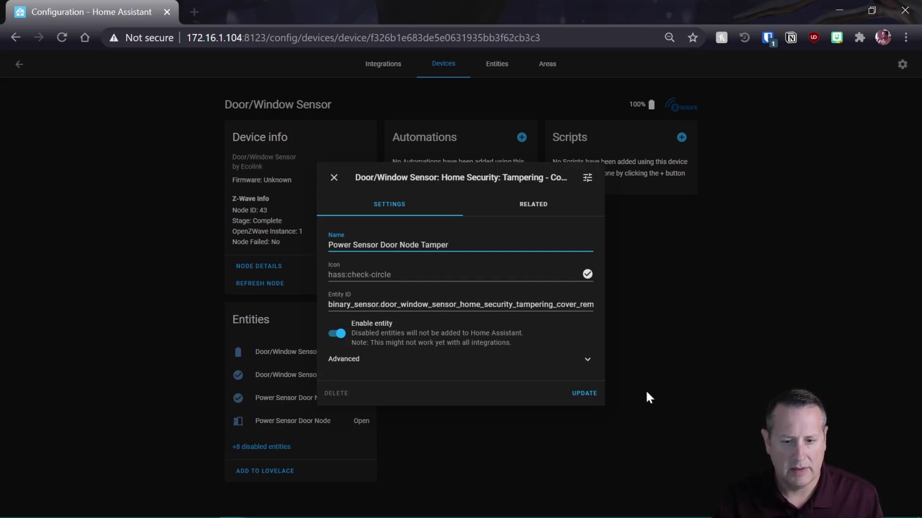
left_click(595, 394)
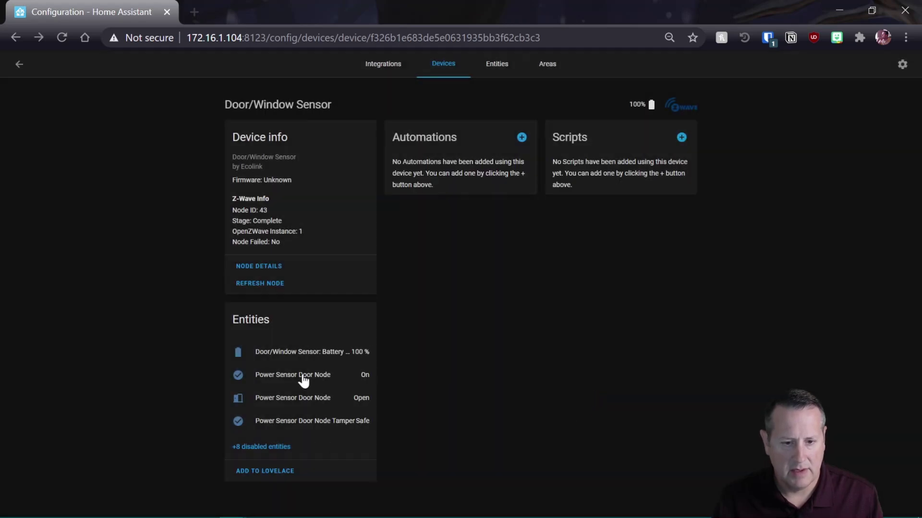
Rename the battery entity to 'Power Sensor Door Node Battery Level'.
left_click(305, 355)
left_click(400, 234)
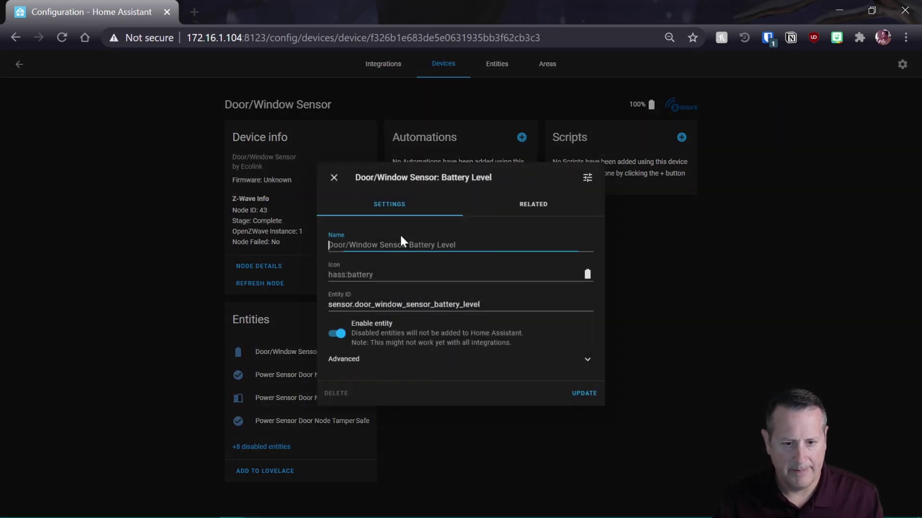
key("ctrl+a")
type("Power S")
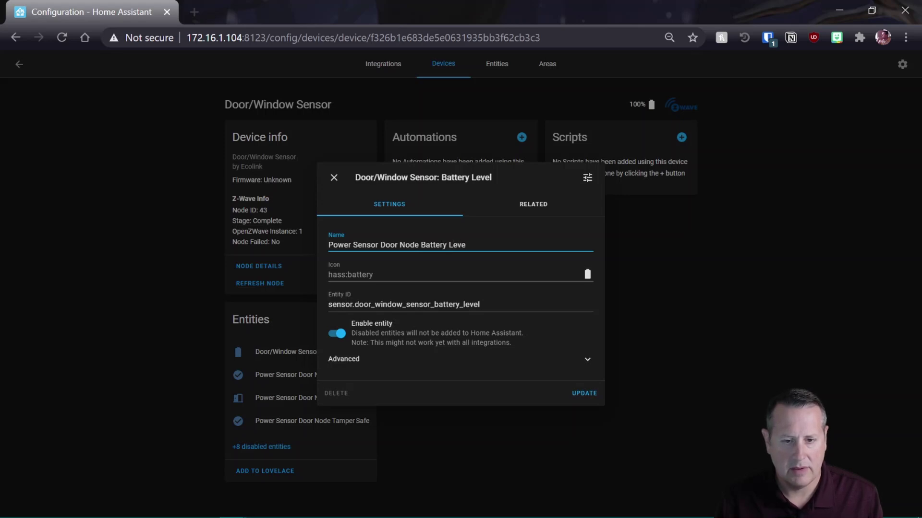
left_click(584, 393)
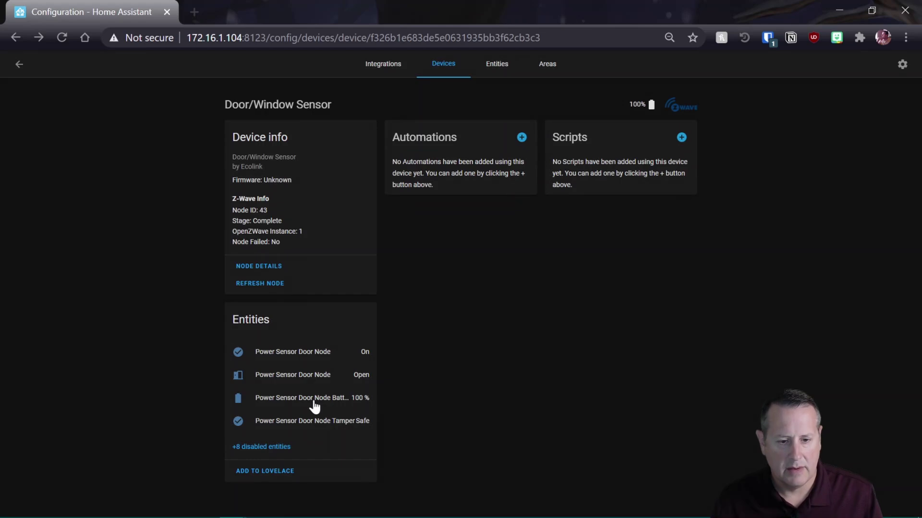
left_click(320, 377)
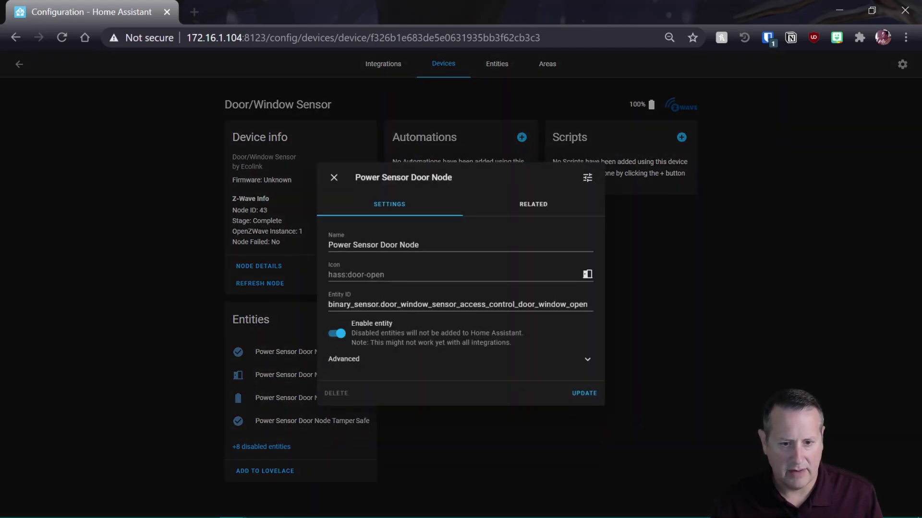
Change the door entity's ID to binary_sensor.power_sensor_door_node.
left_click_drag(384, 304, 701, 275)
key("BackSpace")
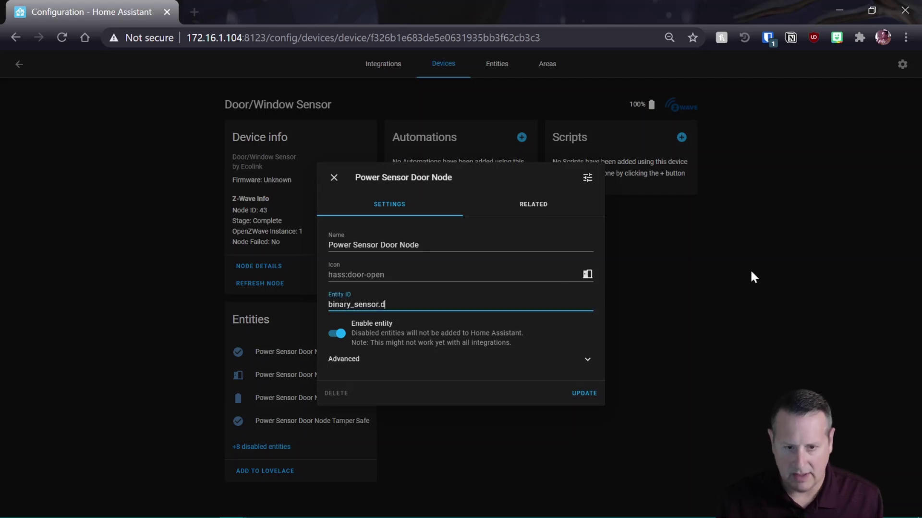
key("BackSpace")
type("power_sensor_door_node")
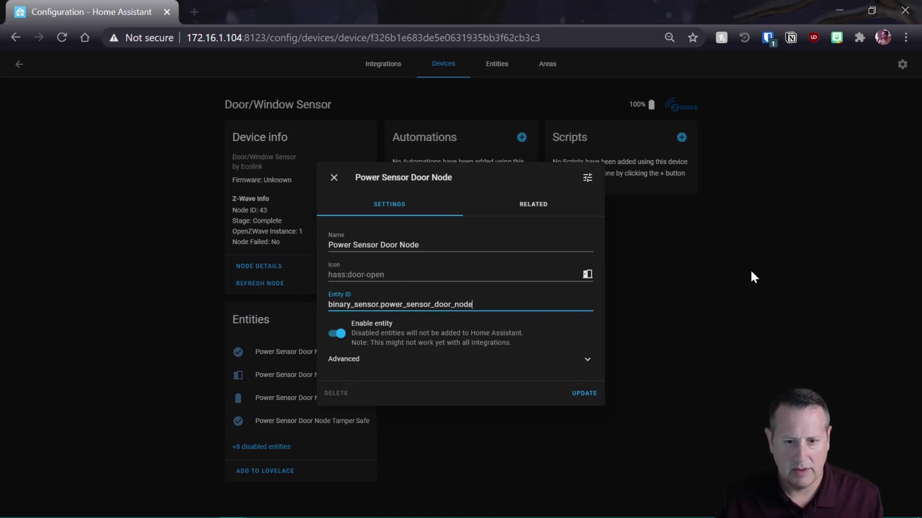
left_click(580, 393)
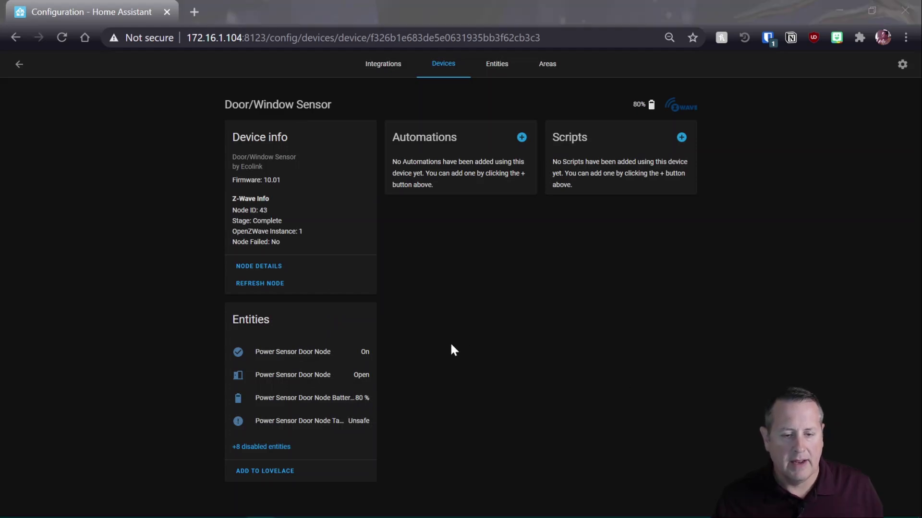
Reopen the door entity to verify the new ID, then bring up the command palette.
left_click(307, 373)
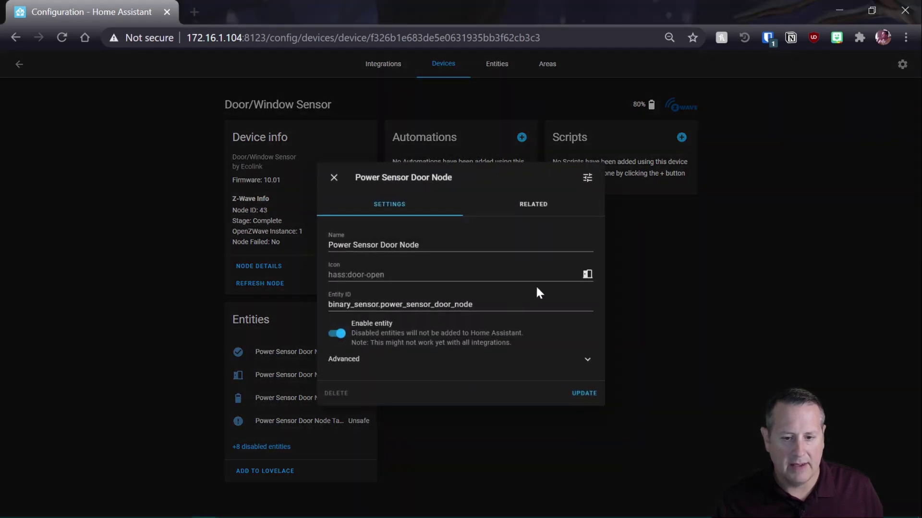
left_click(334, 177)
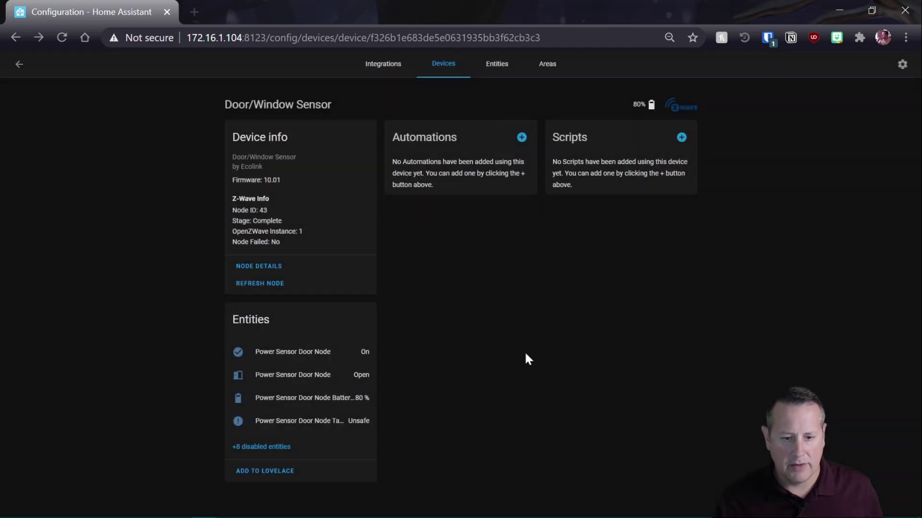
key("c")
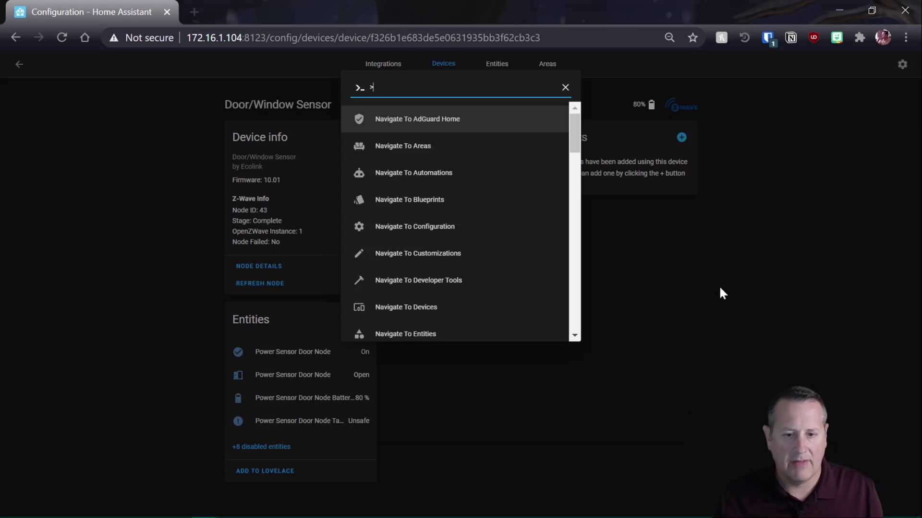
Filter Developer Tools States by 'power' and confirm binary_sensor.power_sensor_door_node is on.
left_click(402, 282)
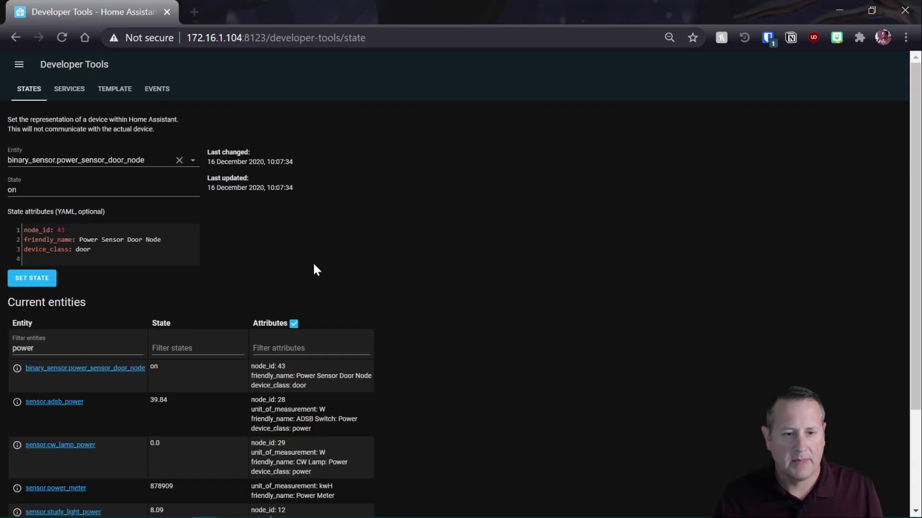
left_click(38, 348)
key("BackSpace")
key("BackSpace")
key("BackSpace")
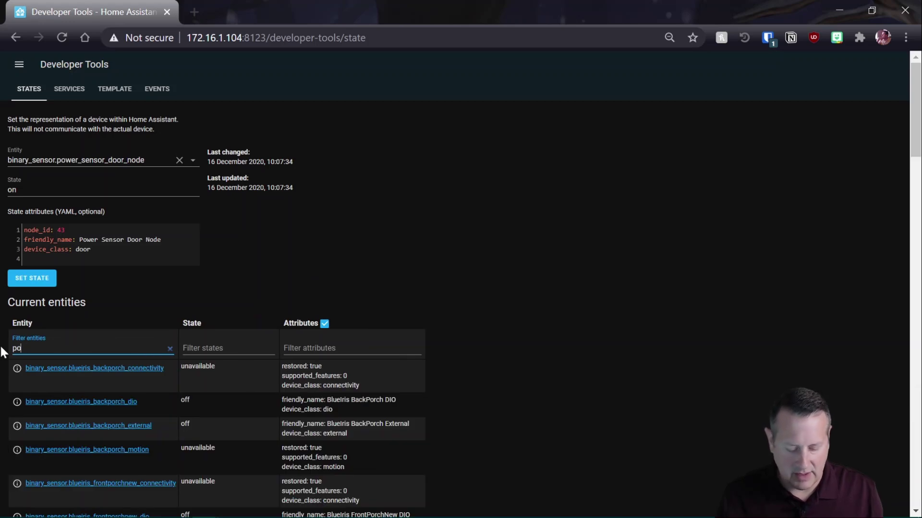
type("wer")
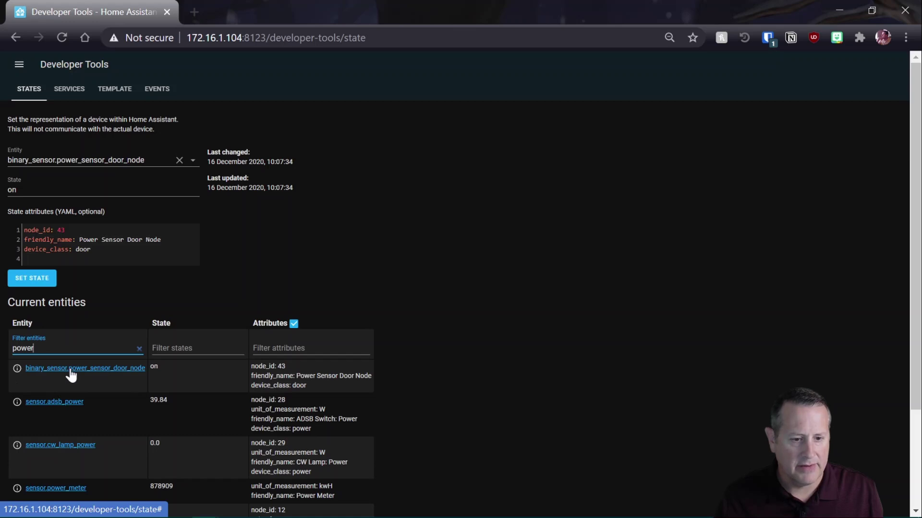
left_click(17, 372)
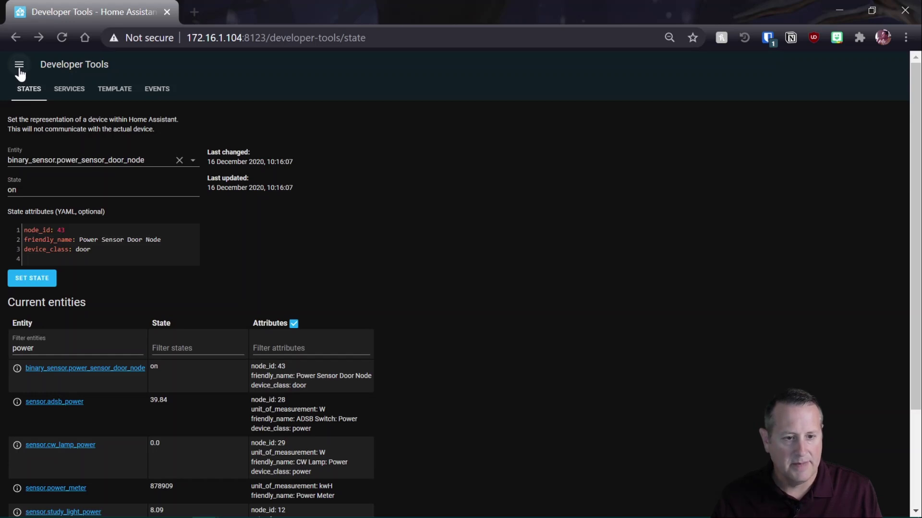
left_click(19, 65)
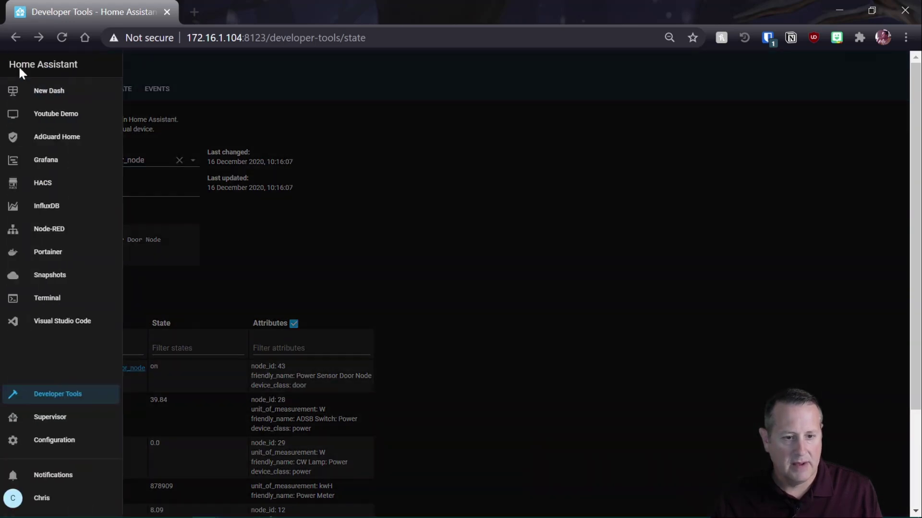
Start a new empty automation from Configuration > Automations.
left_click(80, 441)
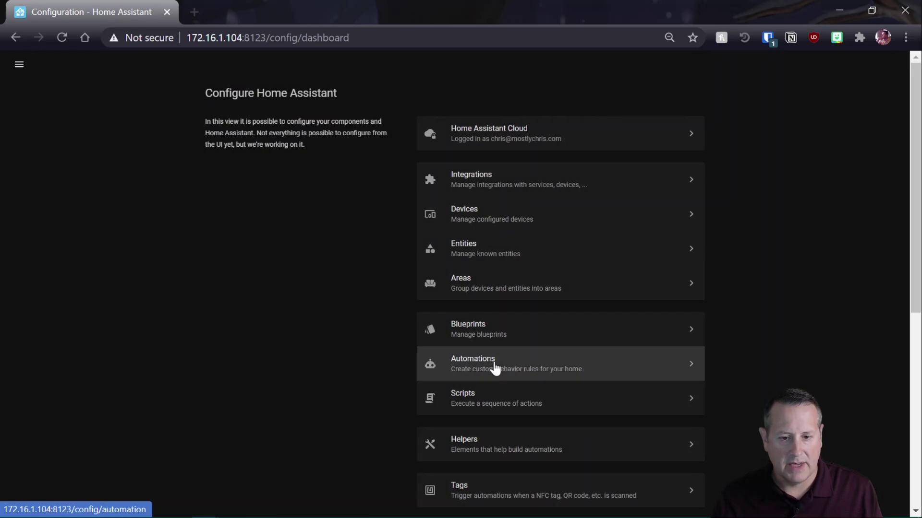
left_click(495, 369)
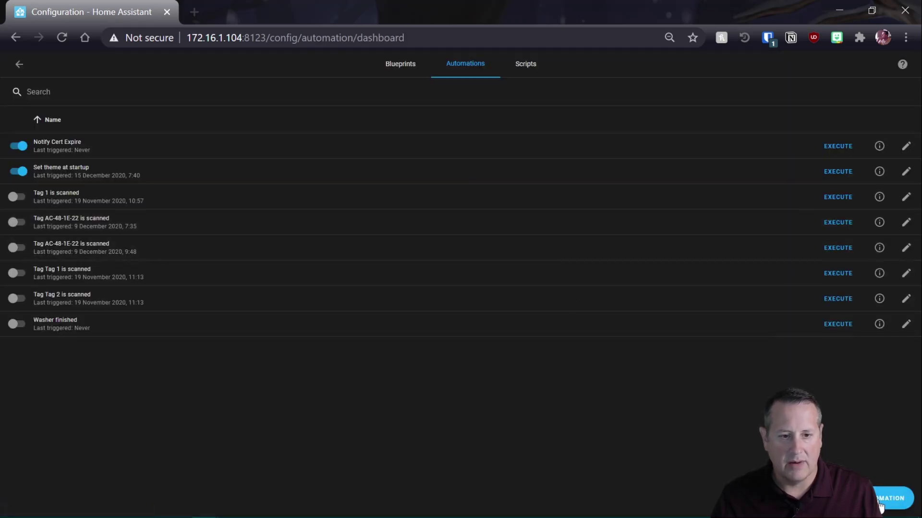
left_click(880, 506)
left_click(512, 369)
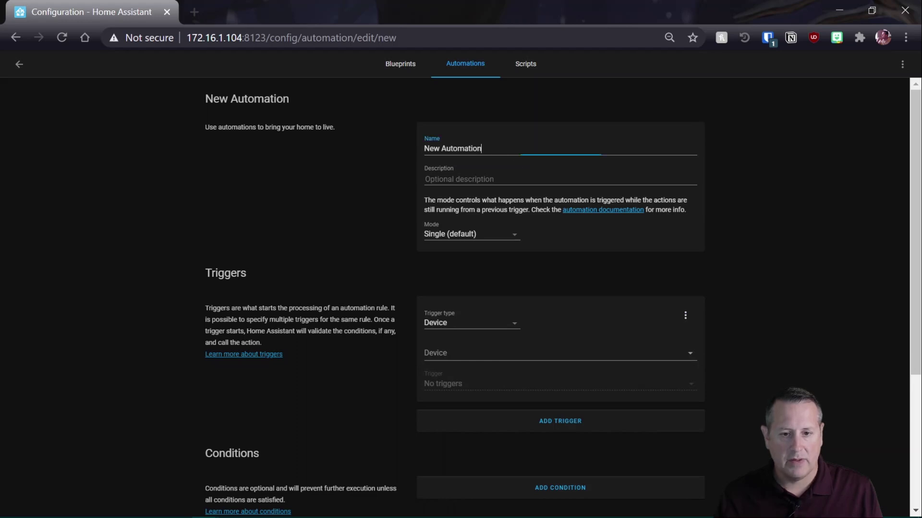
Name the automation 'Alert on Power Outage' and set its trigger type to State.
triple_click(461, 148)
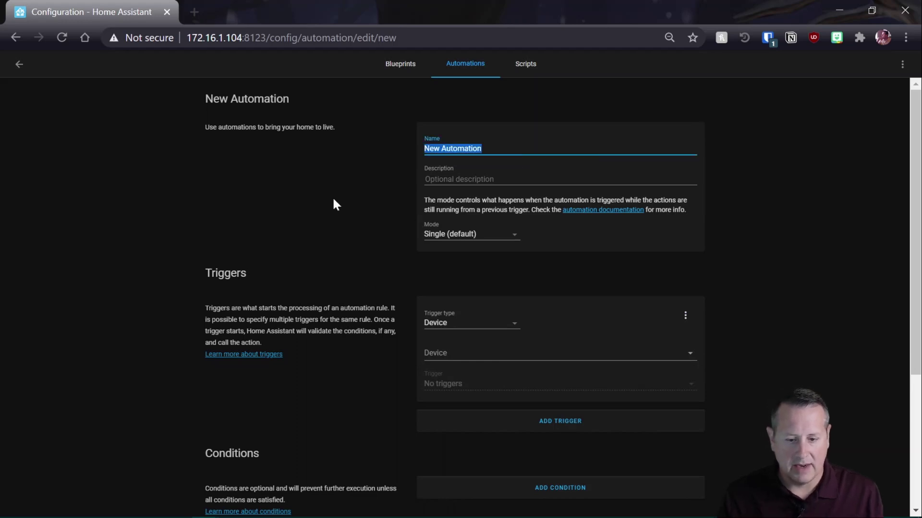
type("Alert O")
key("BackSpace")
type("on Power Outa")
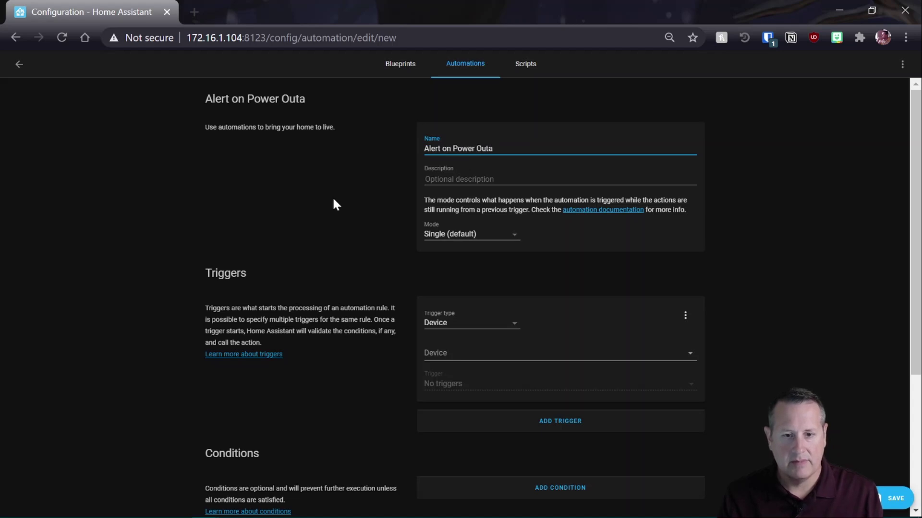
type("ge")
key("Tab")
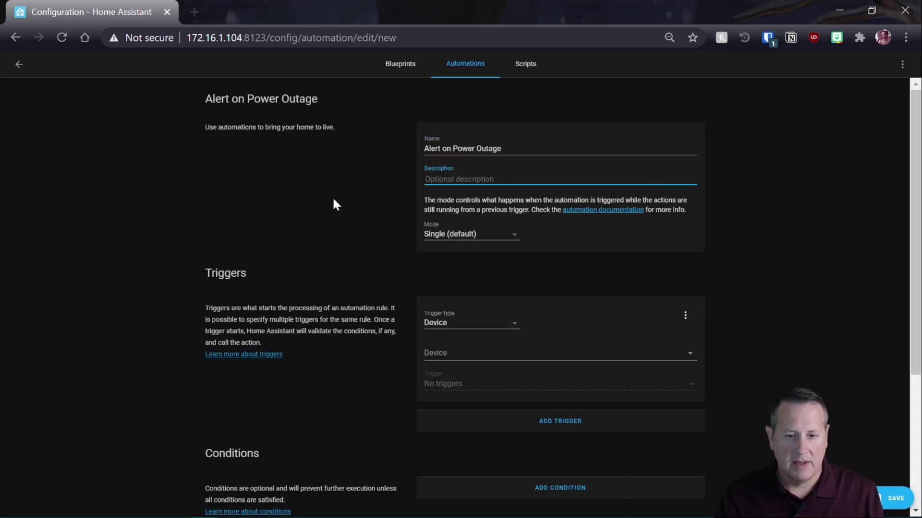
left_click(504, 320)
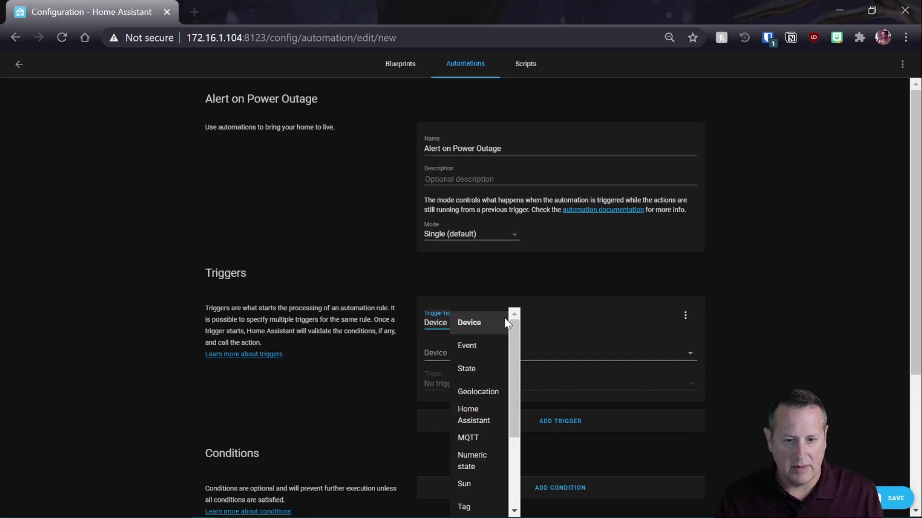
left_click(468, 365)
Set the State trigger's entity to Power Sensor Door Node, leaving the For duration empty.
left_click(468, 358)
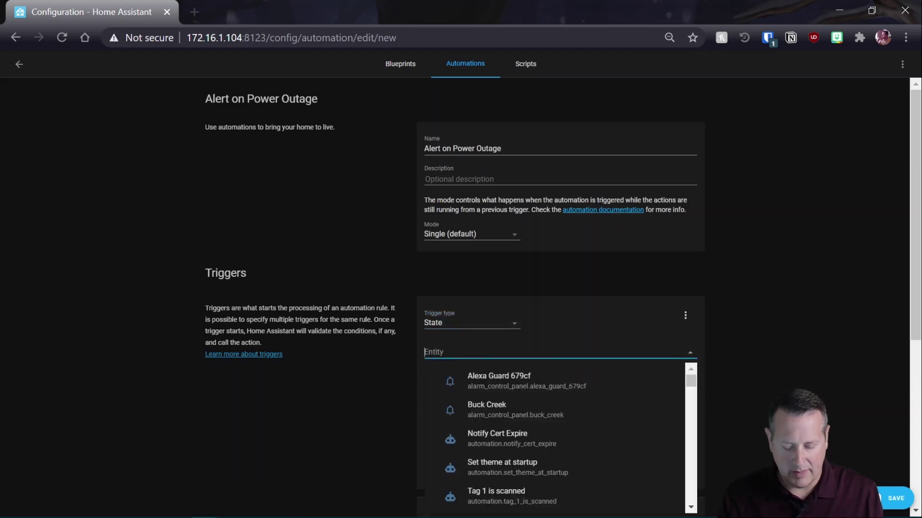
type("pow")
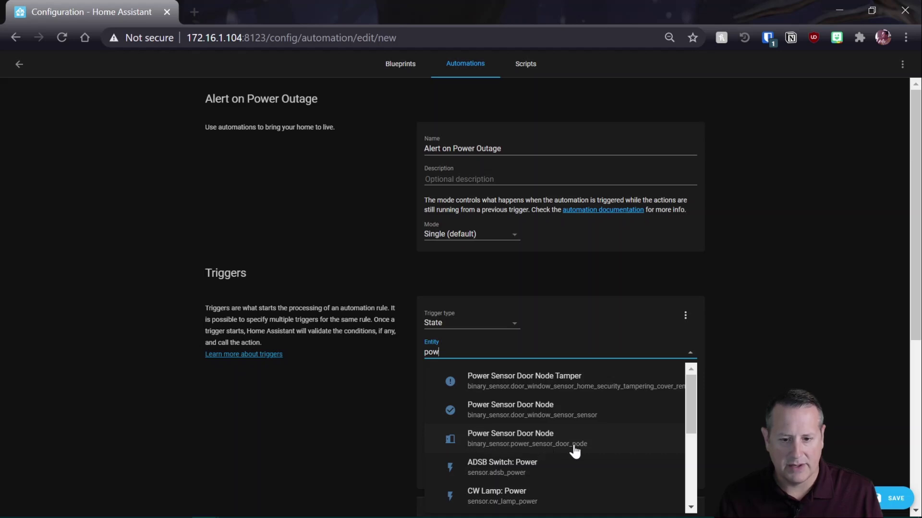
left_click(530, 442)
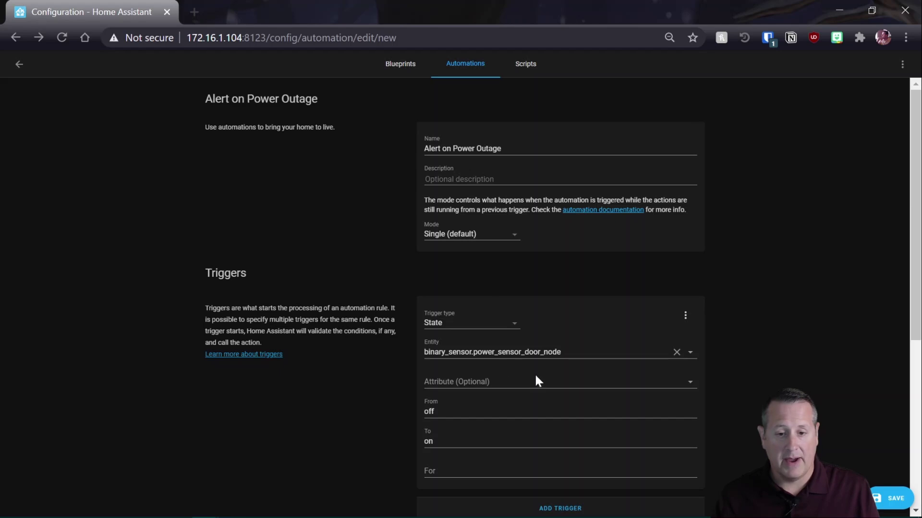
scroll(418, 433, "down", 3)
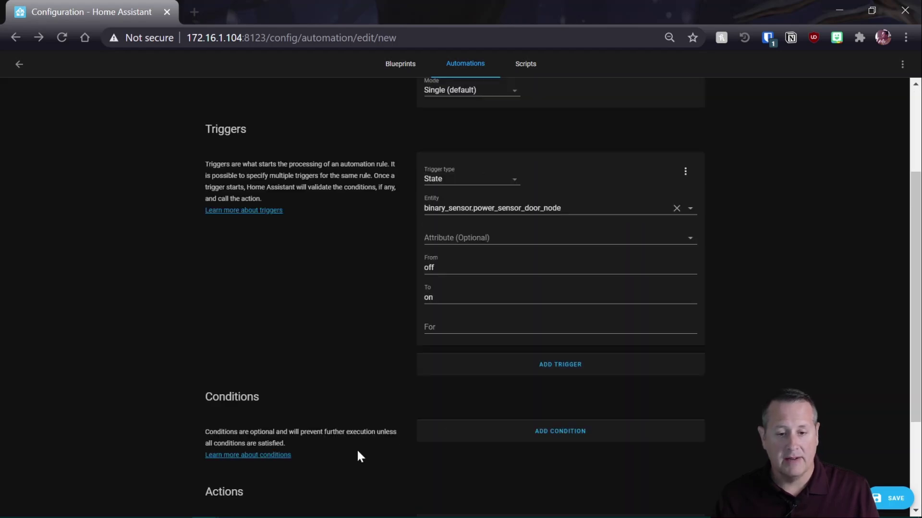
left_click(516, 332)
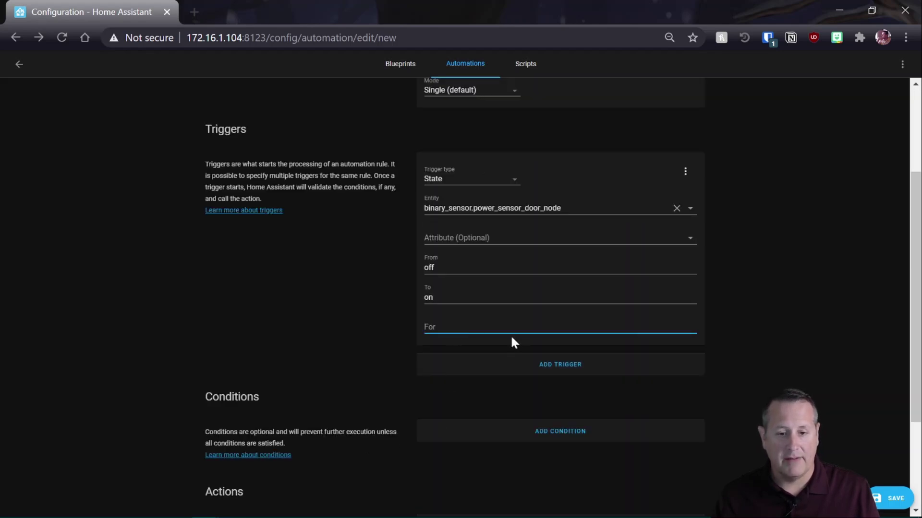
type("2min")
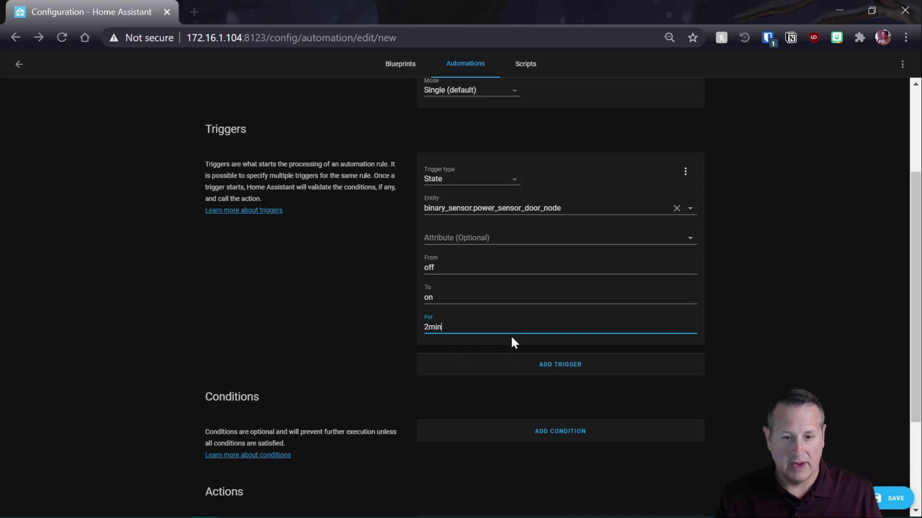
key("BackSpace")
key("BackSpace")
key("BackSpace")
key("BackSpace")
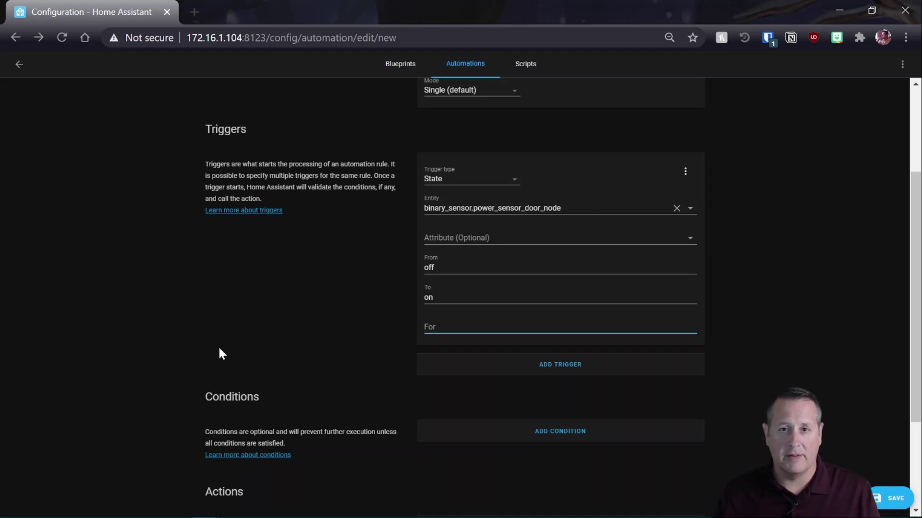
scroll(408, 403, "down", 3)
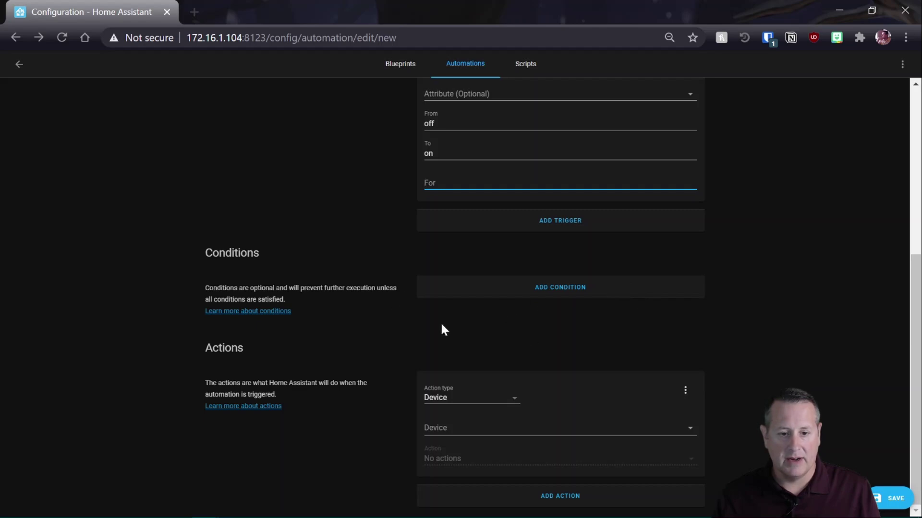
Make the action a service call to notify.notify.
left_click(499, 398)
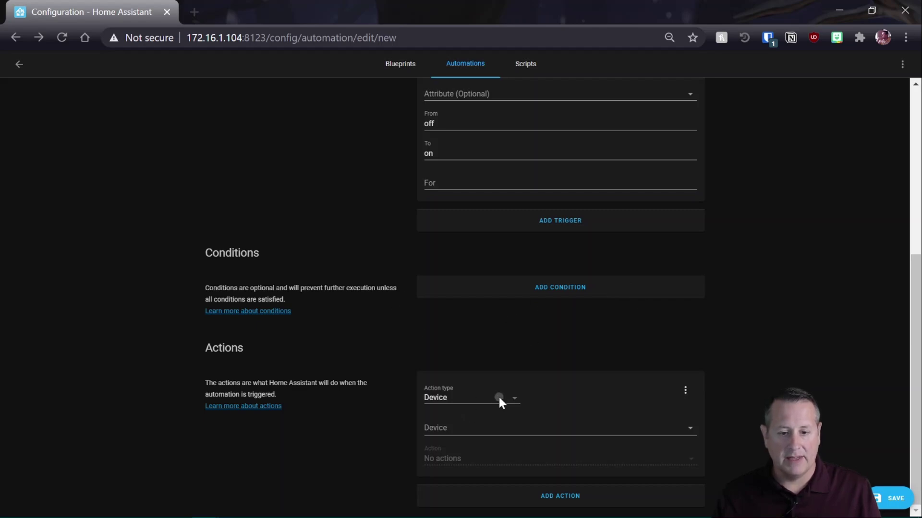
scroll(489, 438, "down", 2)
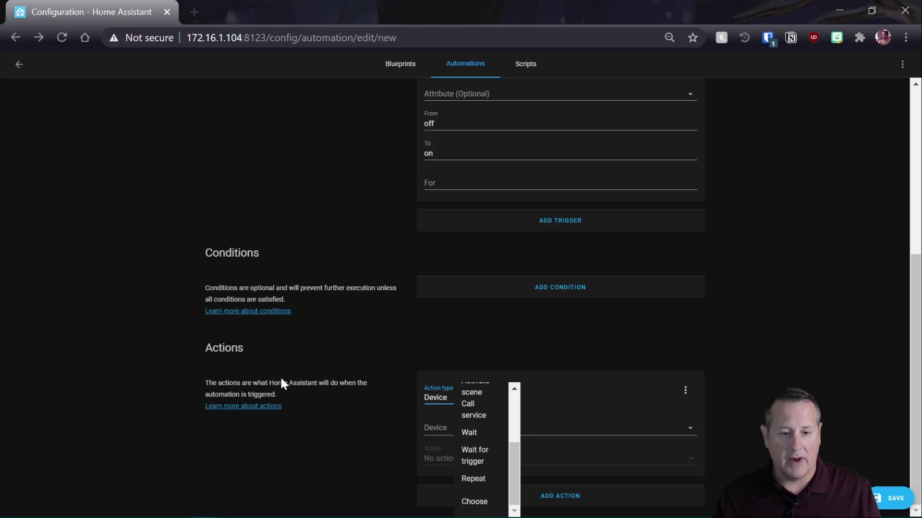
left_click(475, 409)
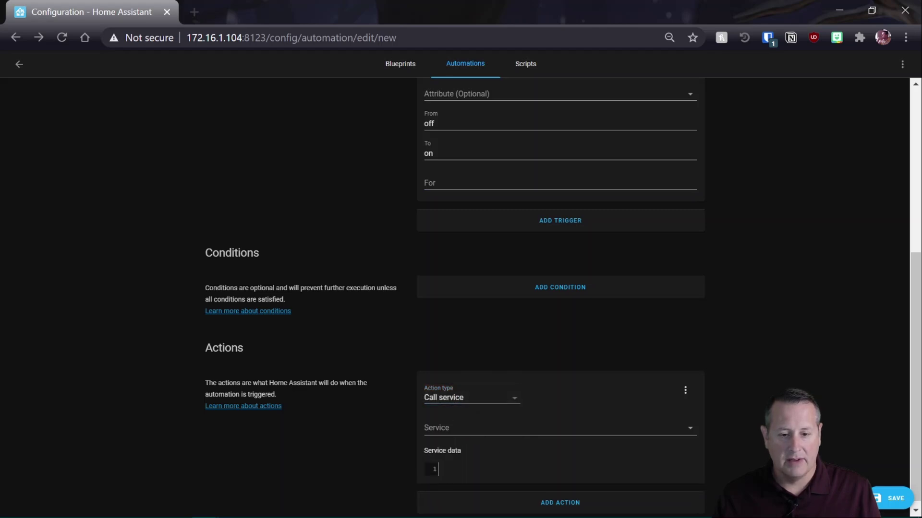
left_click(482, 423)
type("no")
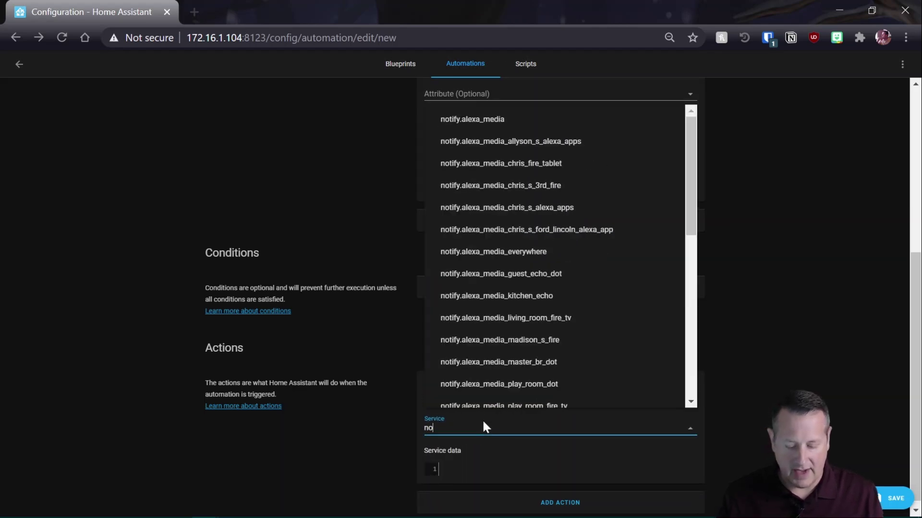
type("tify")
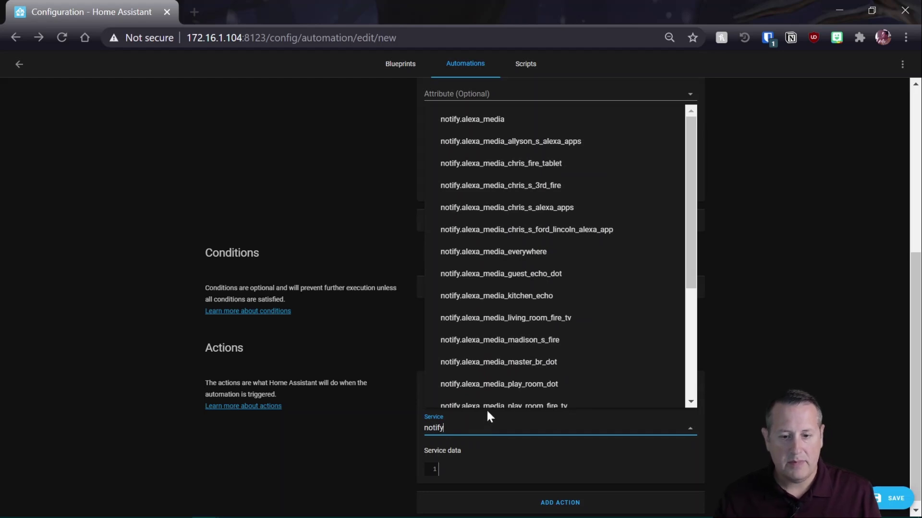
scroll(660, 235, "down", 4)
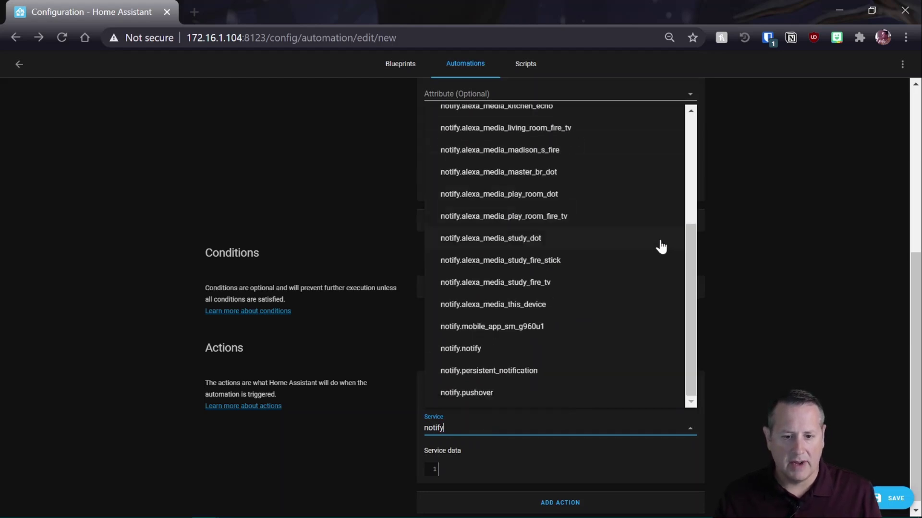
left_click(475, 347)
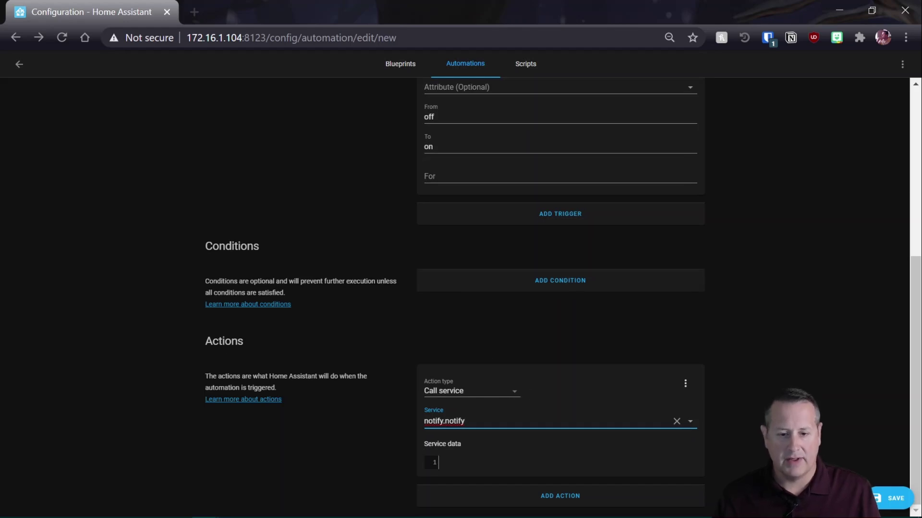
Enter service data {"message": "Power Out in Garage"} and save the automation.
left_click(439, 462)
type("{me")
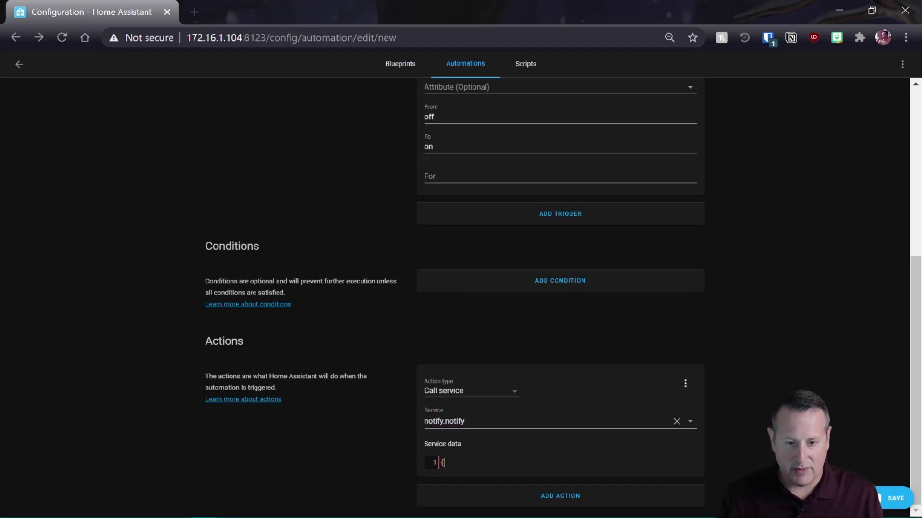
key("BackSpace")
key("BackSpace")
type("\"me")
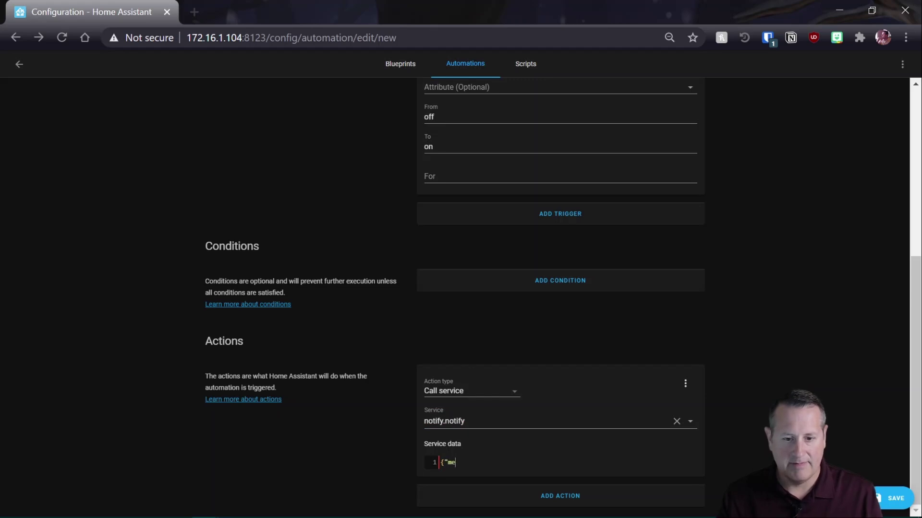
type("ssage\": ")
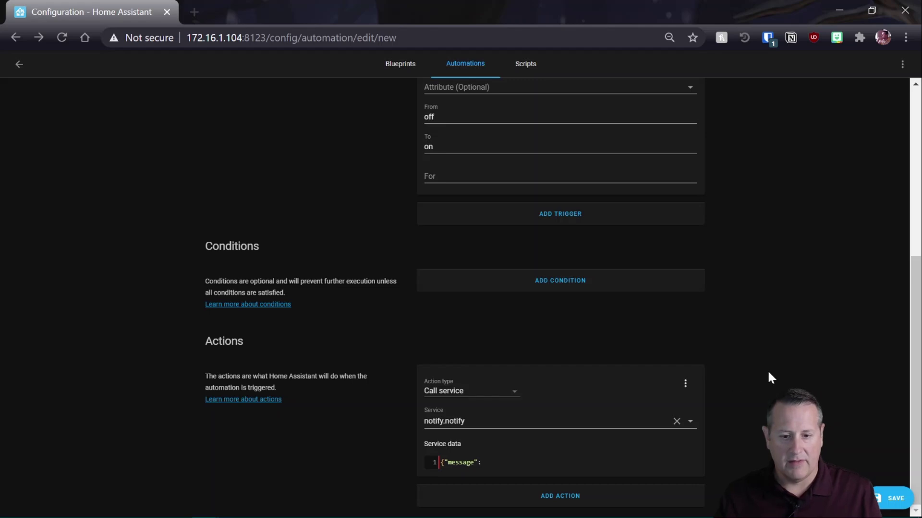
type("\"")
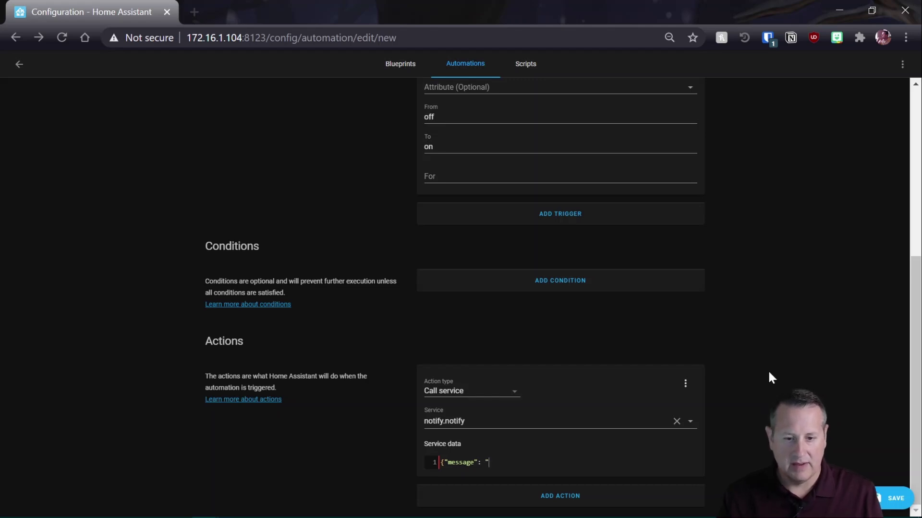
type("Power Out")
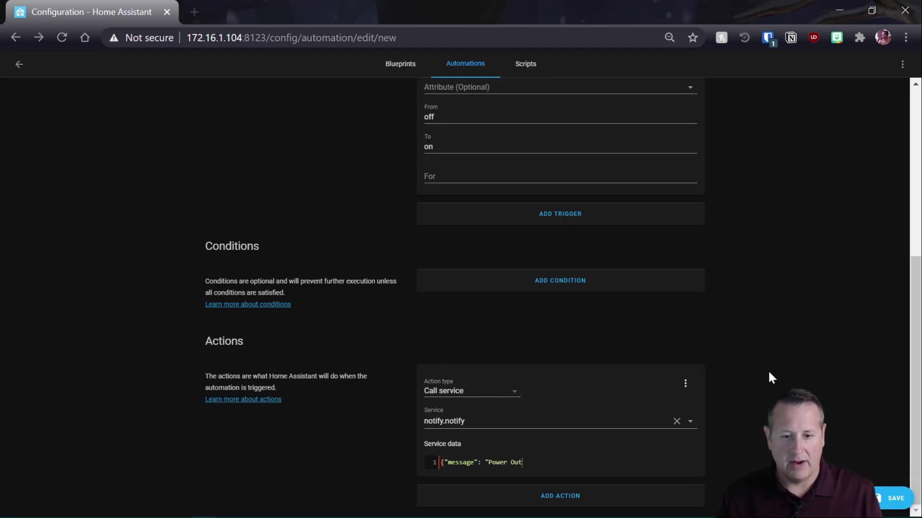
type(" in Garage")
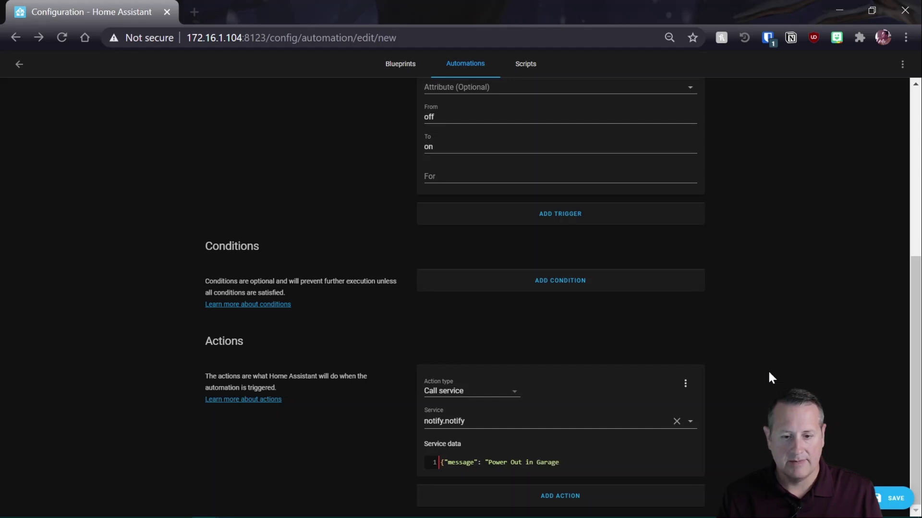
type("\"}")
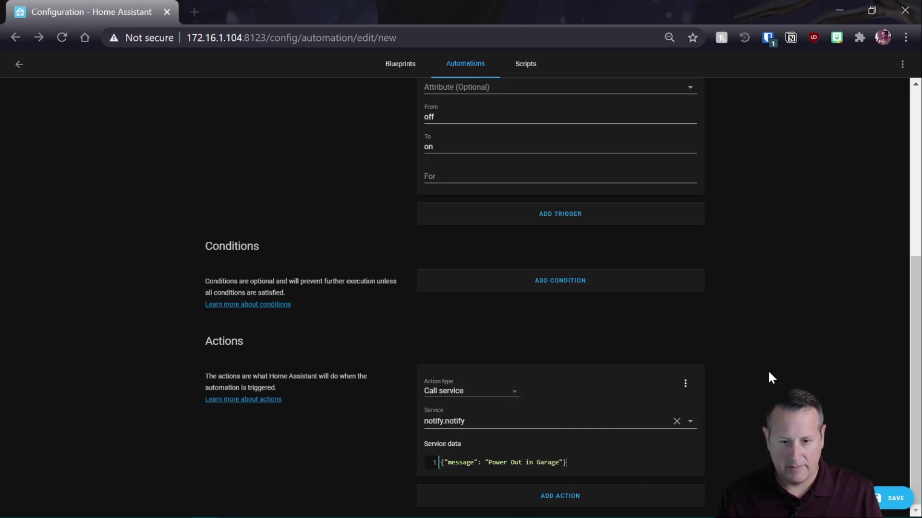
left_click(880, 501)
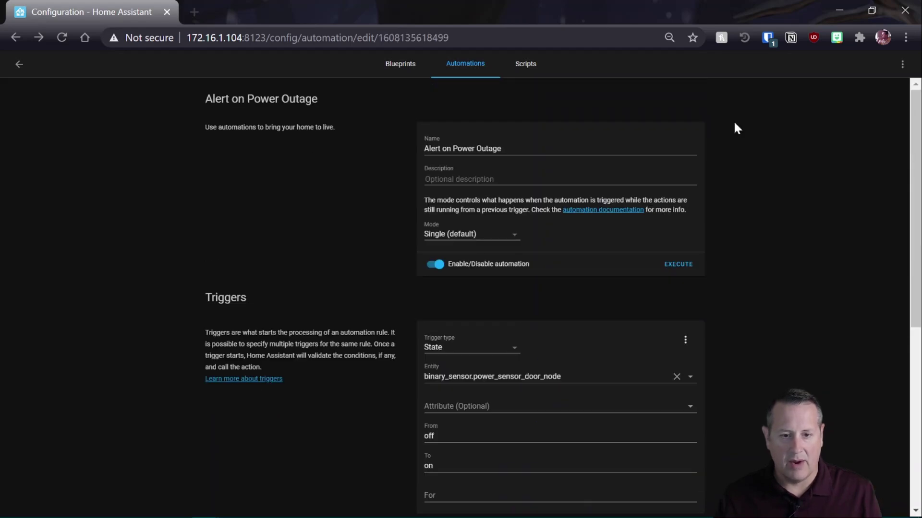
Exit to the automations list, dismiss the new-automation prompt, zoom in twice, and return to configuration.
left_click(20, 65)
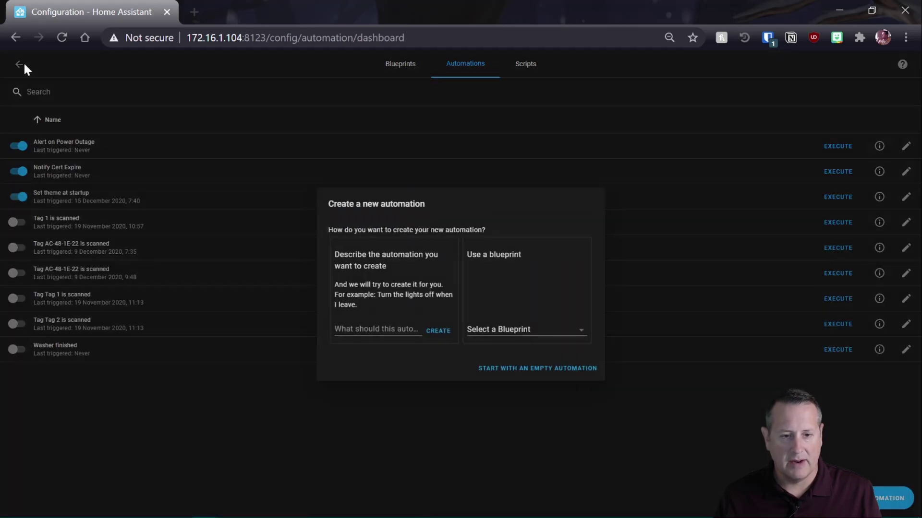
left_click(617, 353)
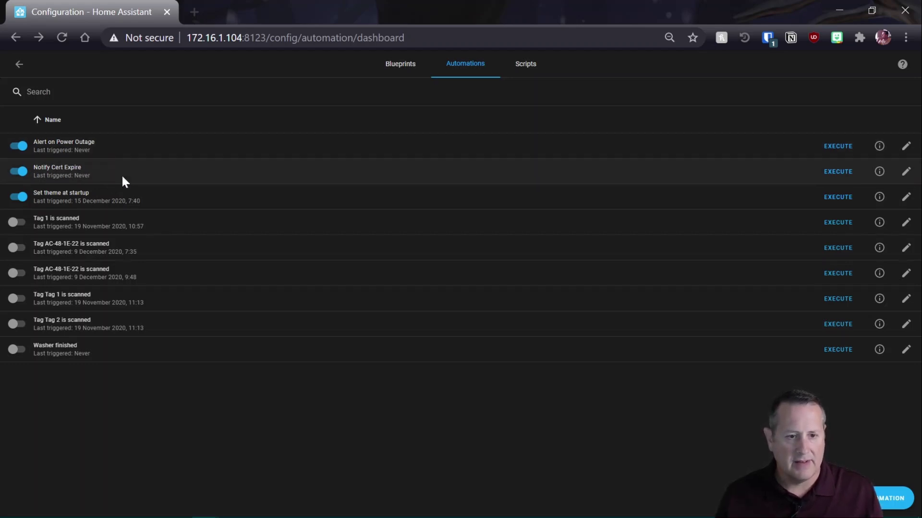
key("ctrl+plus")
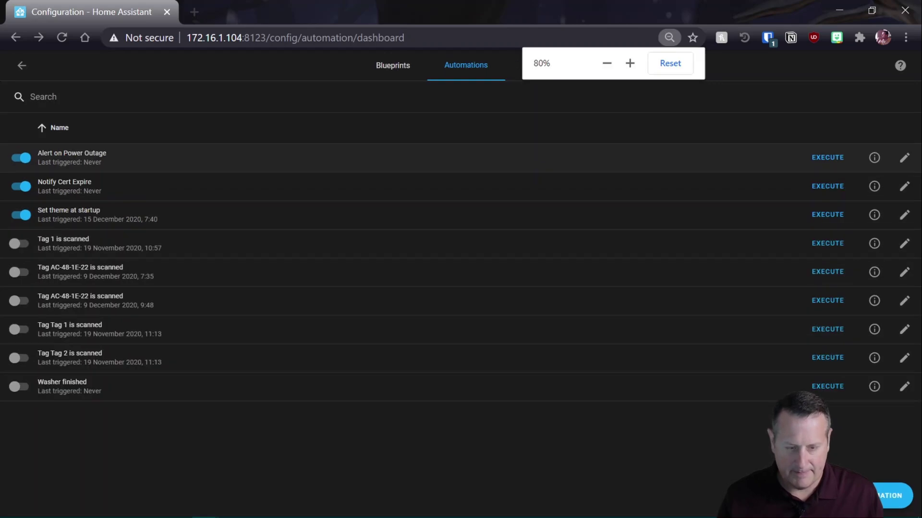
key("ctrl+plus")
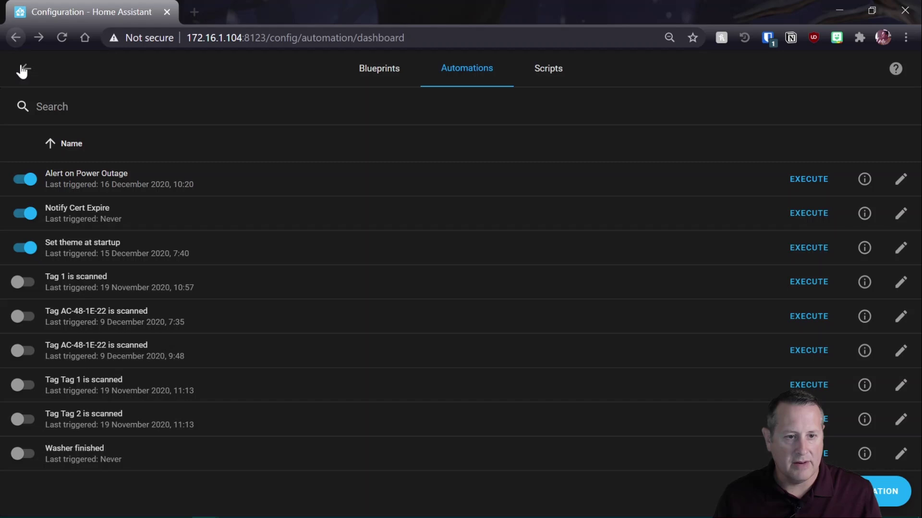
left_click(17, 37)
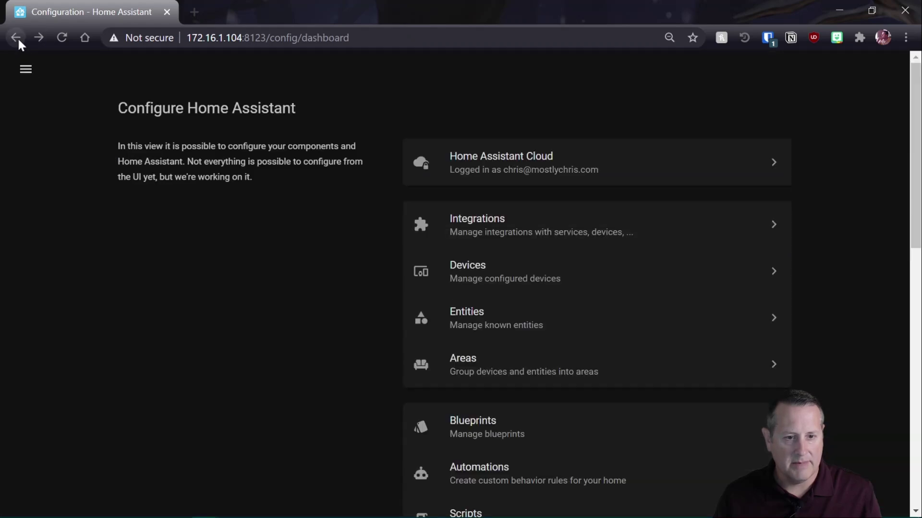
Open Node-RED from the sidebar in a new browser tab and show the Playground flow.
left_click(25, 69)
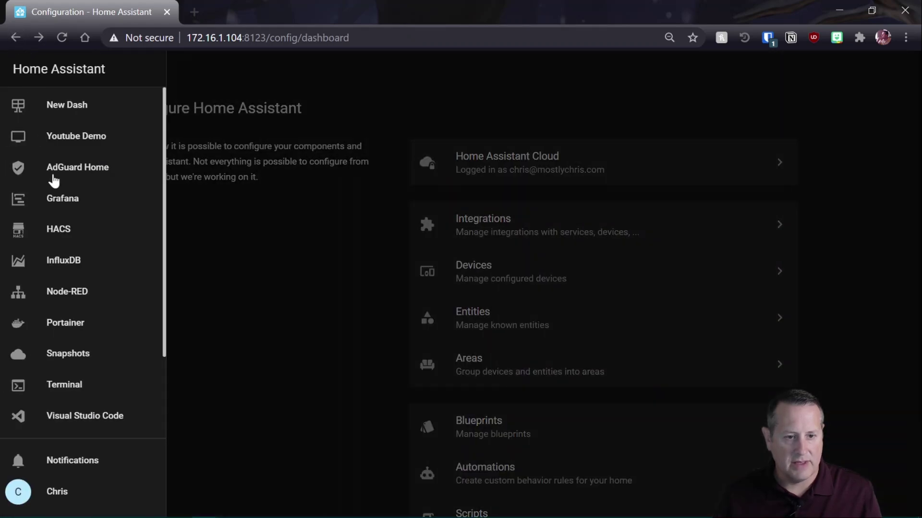
middle_click(79, 292)
left_click(228, 15)
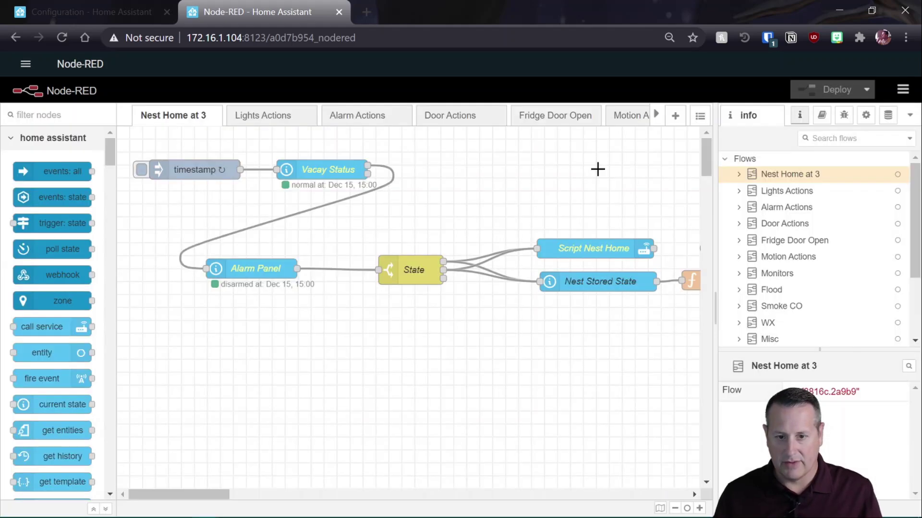
left_click(656, 116)
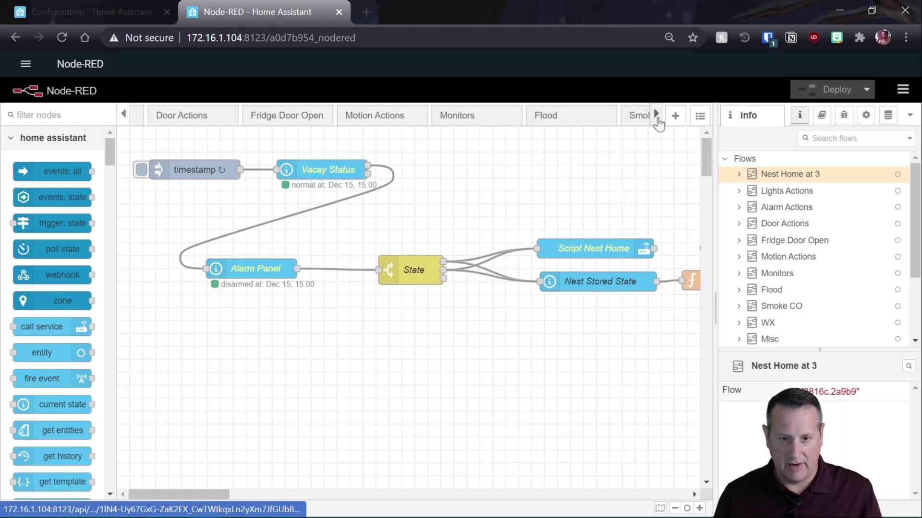
left_click(547, 118)
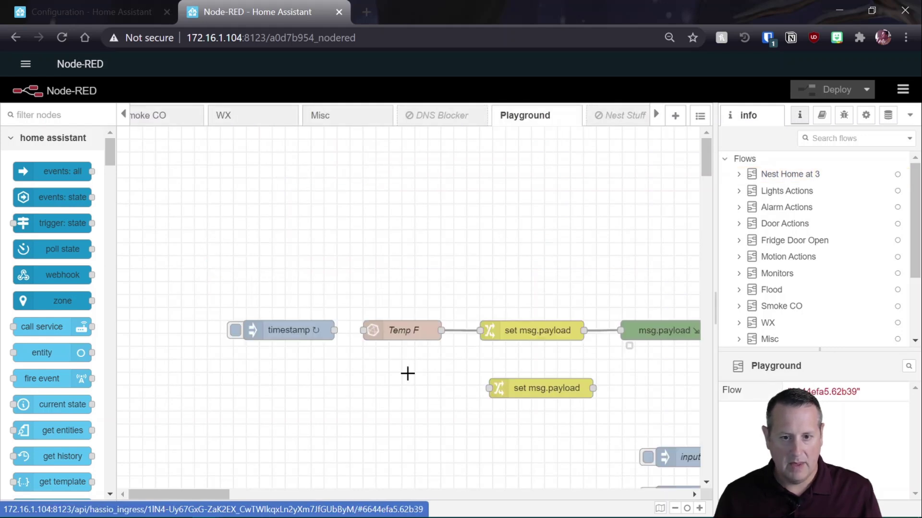
scroll(407, 372, "down", 8)
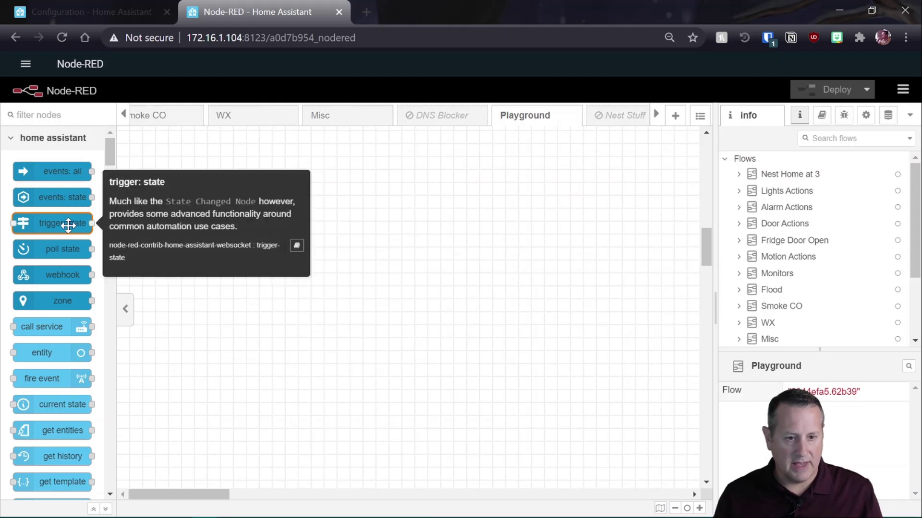
Add a trigger: state node named Power Garage Door Sensor watching binary_sensor.power_sensor_door_node.
left_click_drag(68, 225, 227, 247)
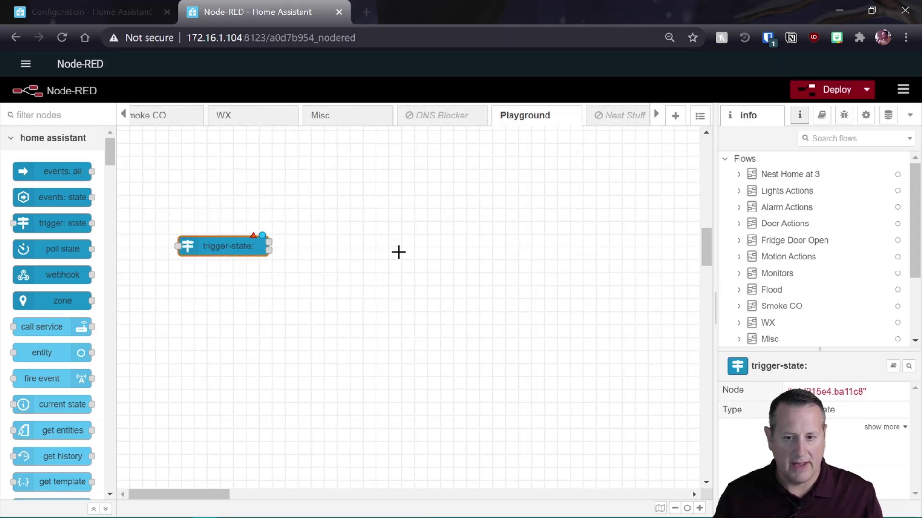
double_click(243, 245)
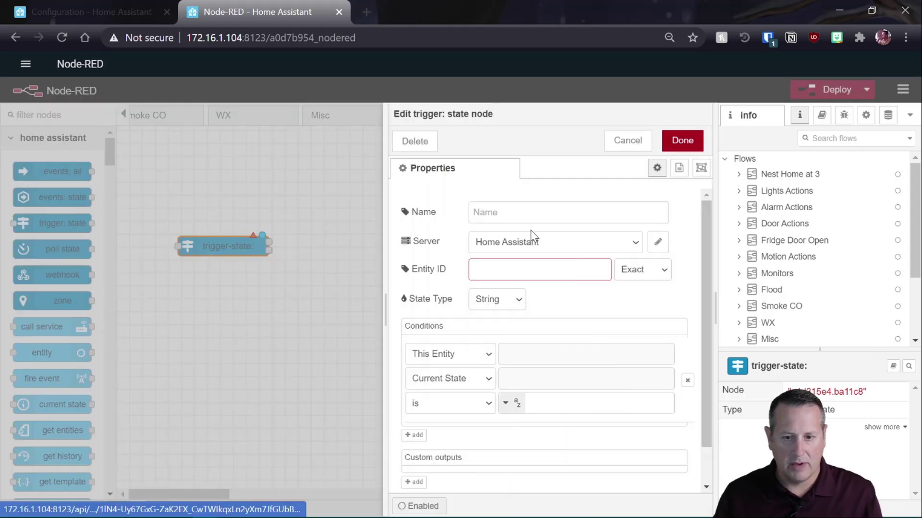
type("Pw")
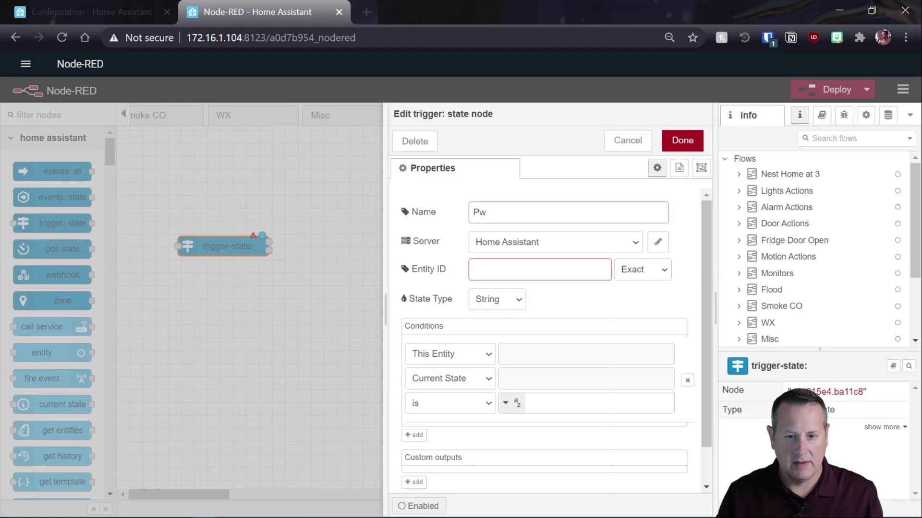
type("Door Sensor")
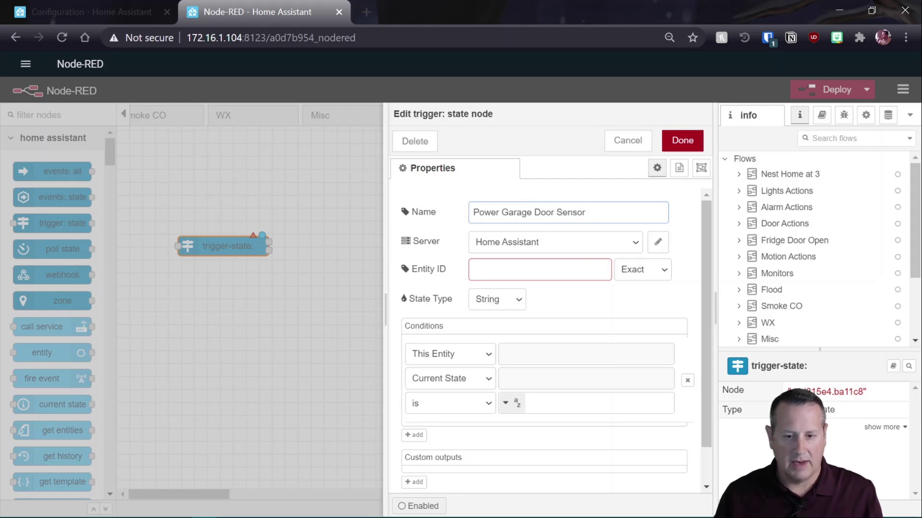
left_click(539, 269)
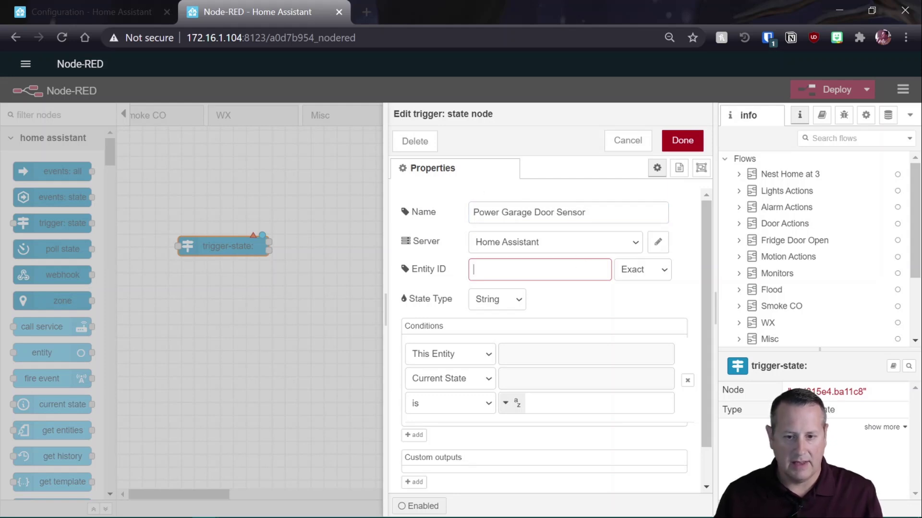
type("binary_sensor.p")
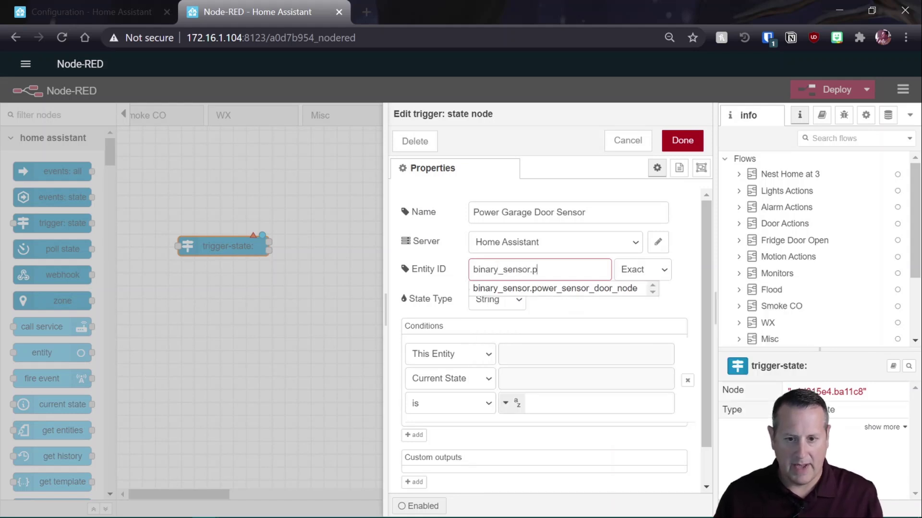
left_click(597, 289)
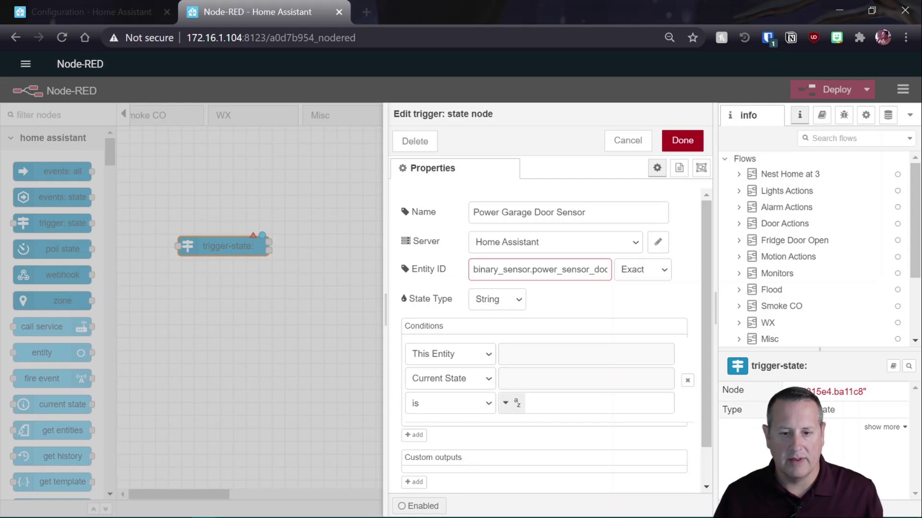
Set the node's condition to off, enable Output on Connect, and confirm.
scroll(551, 299, "down", 2)
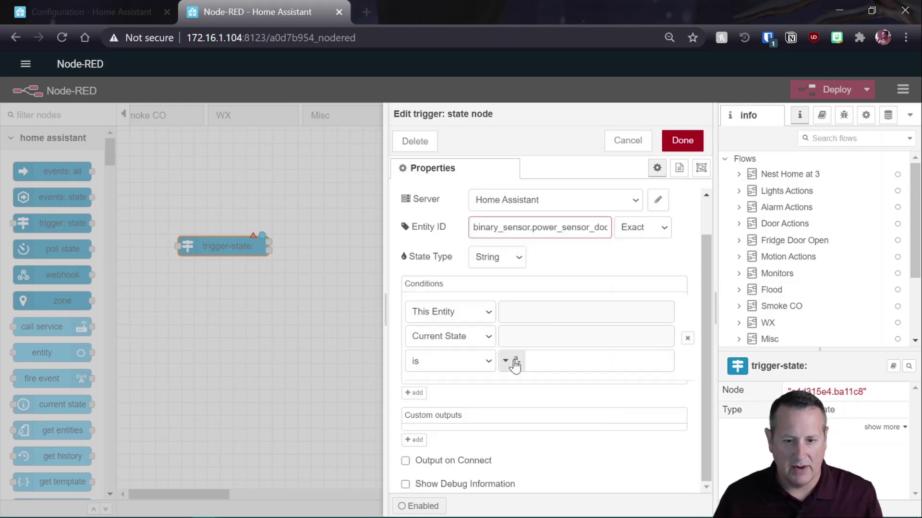
left_click(528, 361)
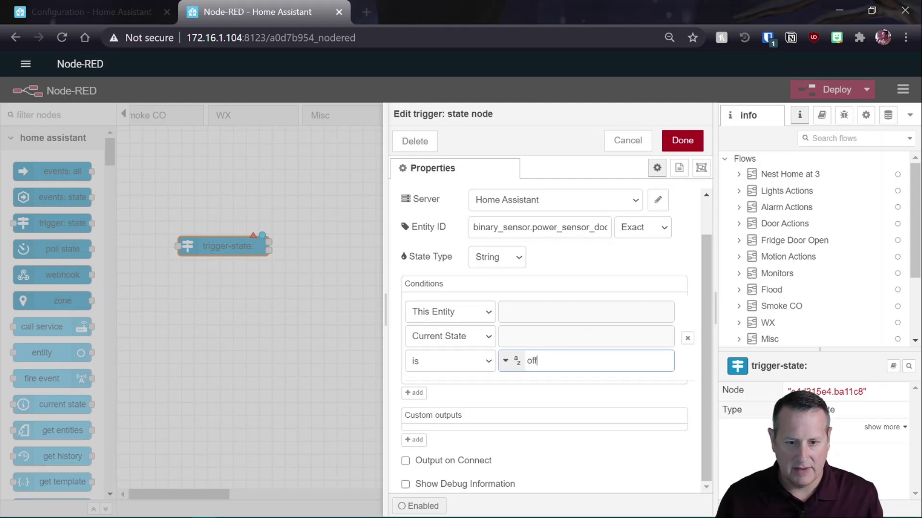
left_click(405, 462)
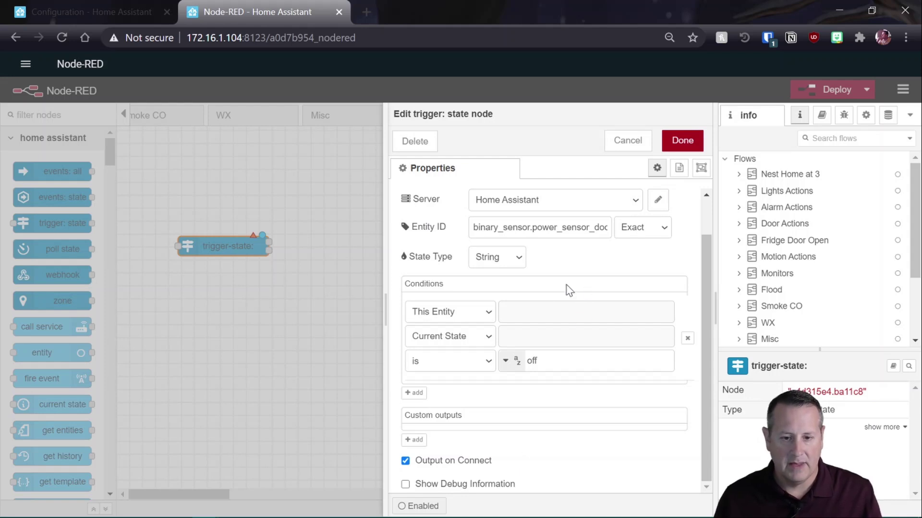
left_click(682, 140)
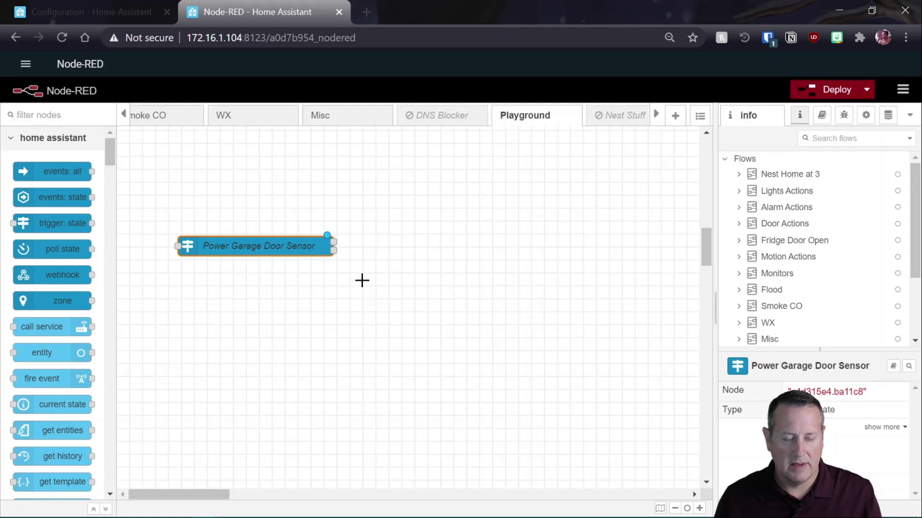
Open the Fridge Door Open flow and bring its notification nodes into view.
left_click(126, 116)
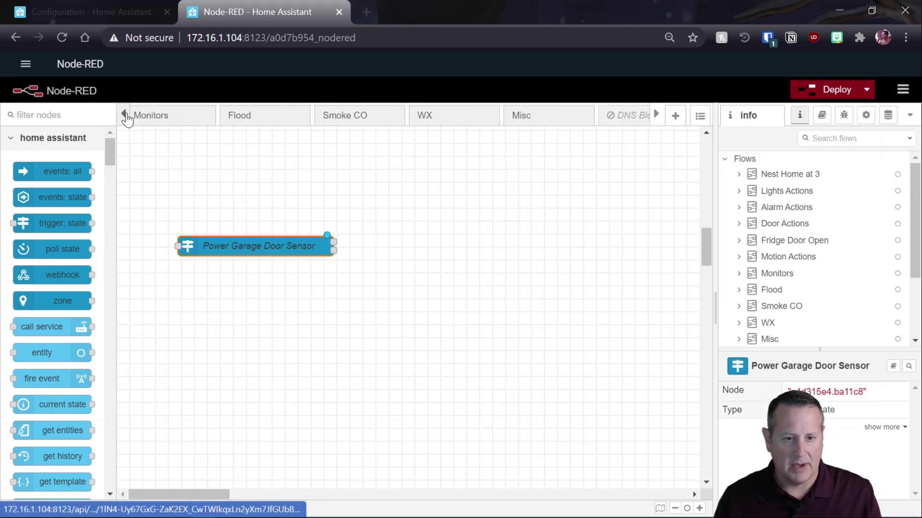
left_click(126, 117)
left_click(126, 116)
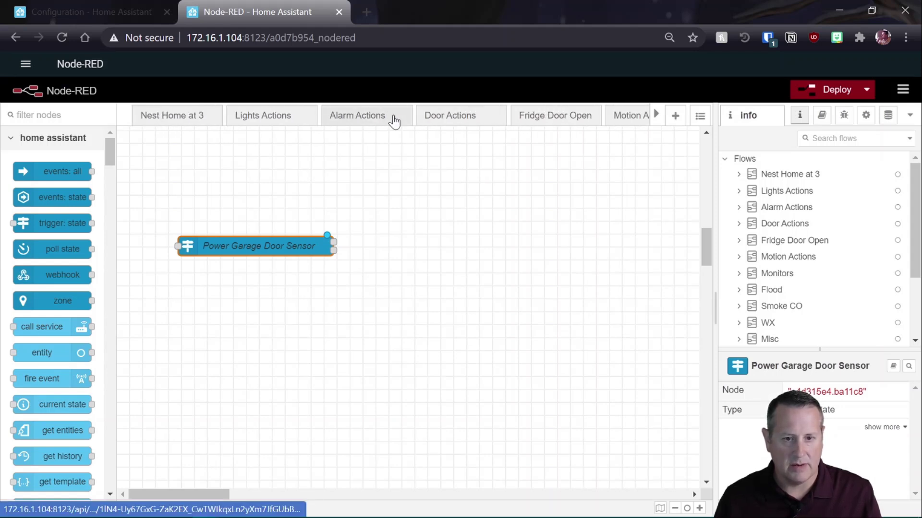
left_click(539, 118)
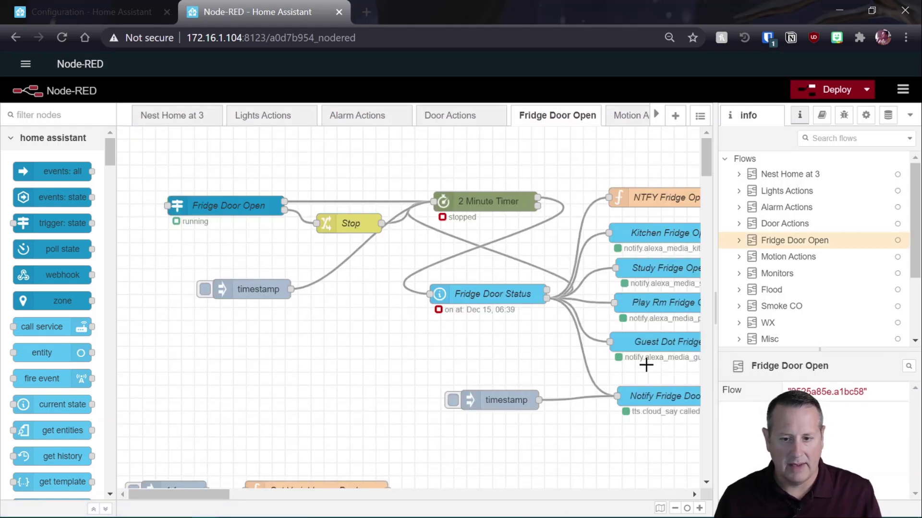
scroll(550, 408, "down", 6)
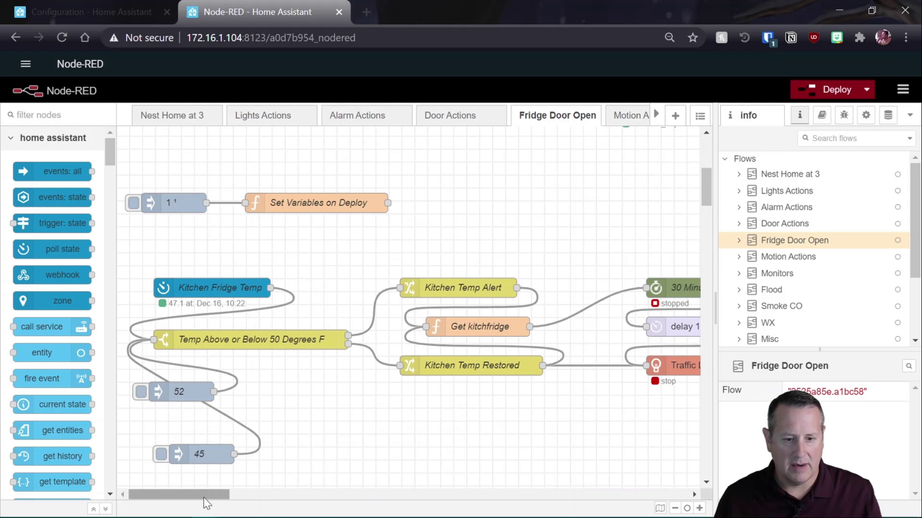
left_click_drag(222, 494, 340, 492)
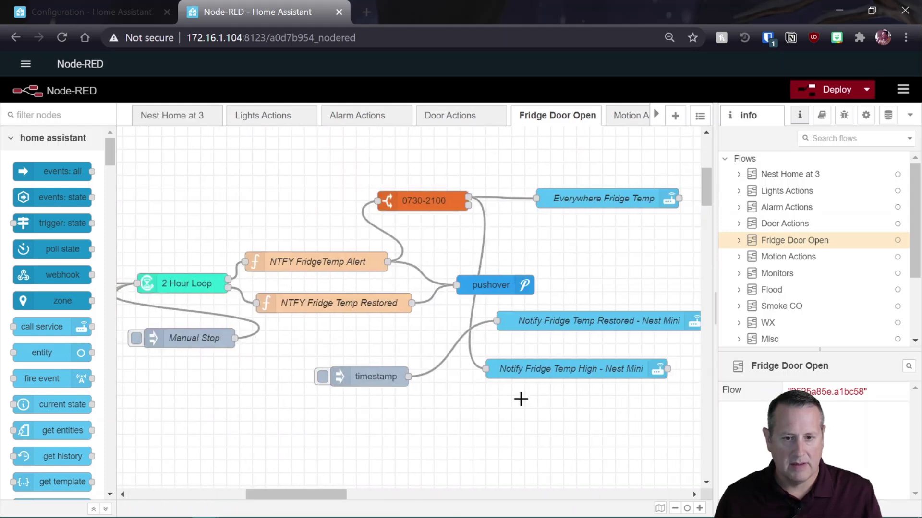
scroll(631, 348, "up", 6)
scroll(626, 353, "down", 3)
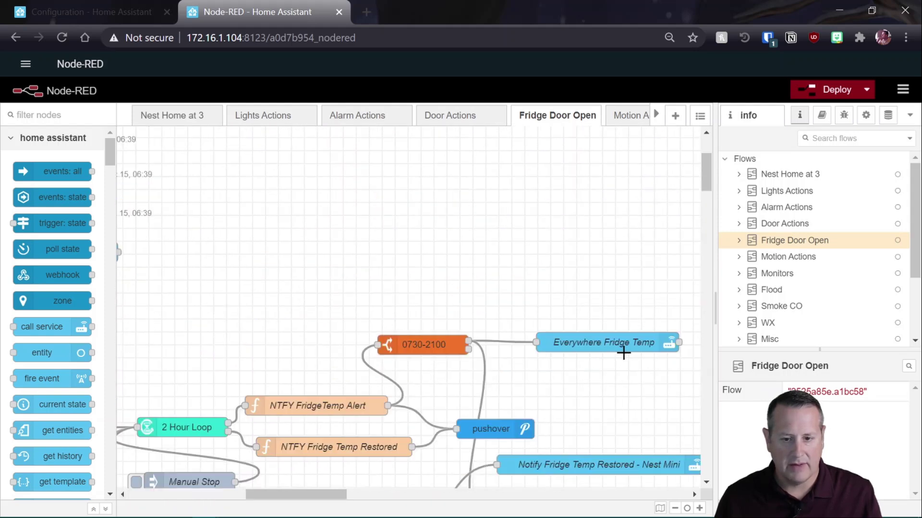
scroll(623, 352, "down", 3)
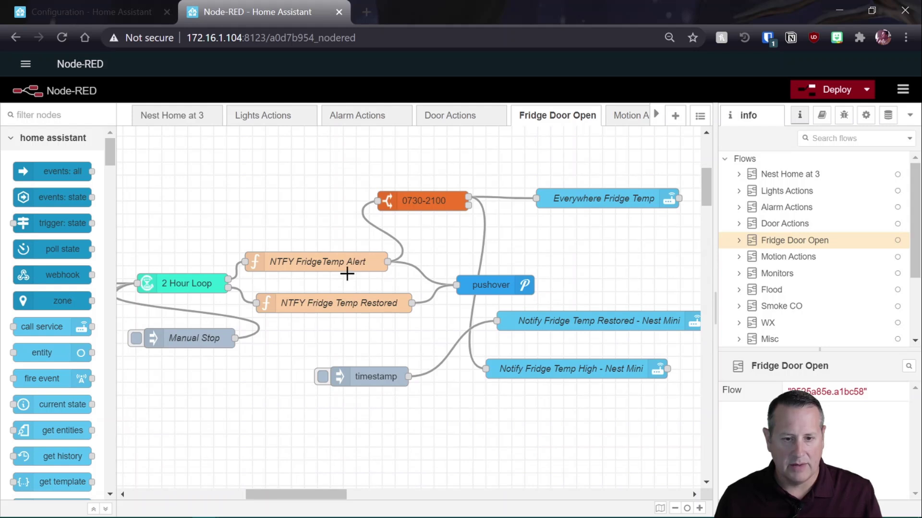
Copy the NTFY FridgeTemp Alert, pushover and Everywhere Fridge Temp nodes, then return to Playground.
left_click(345, 263)
left_click(484, 287, "ctrl")
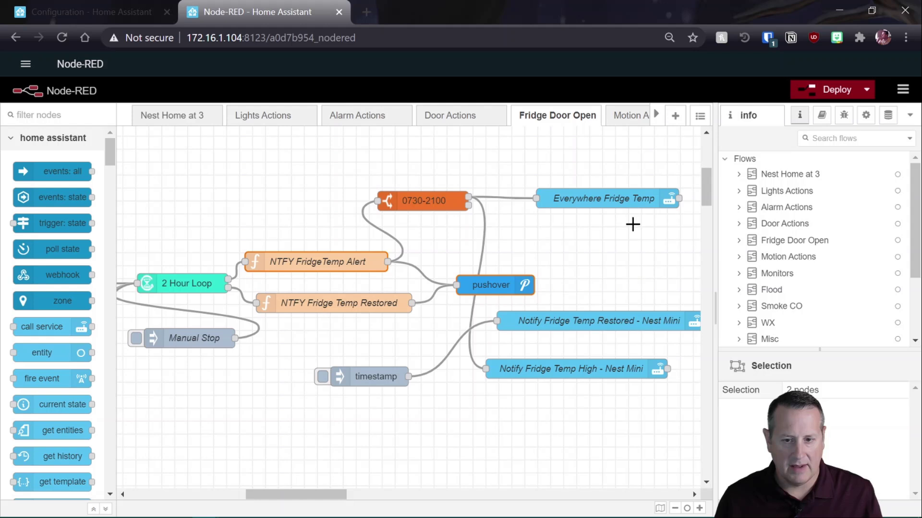
left_click(628, 200, "ctrl")
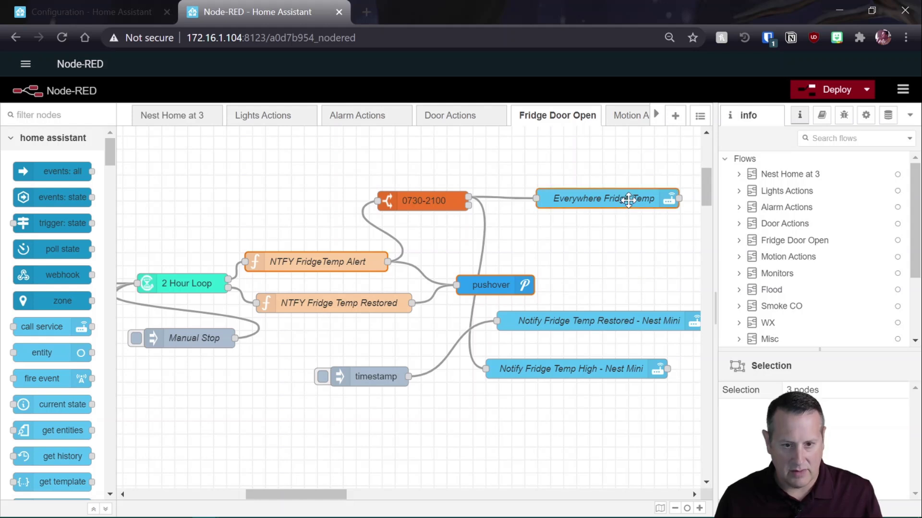
key("ctrl+c")
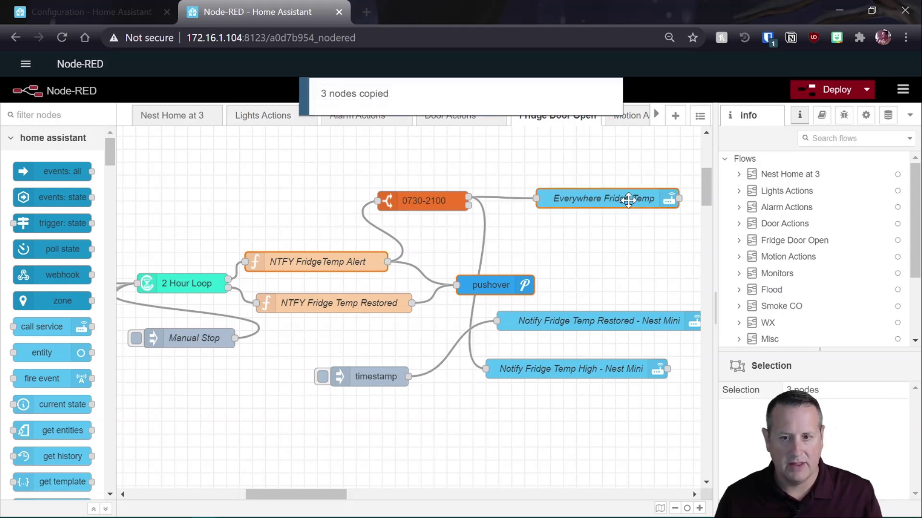
left_click(656, 114)
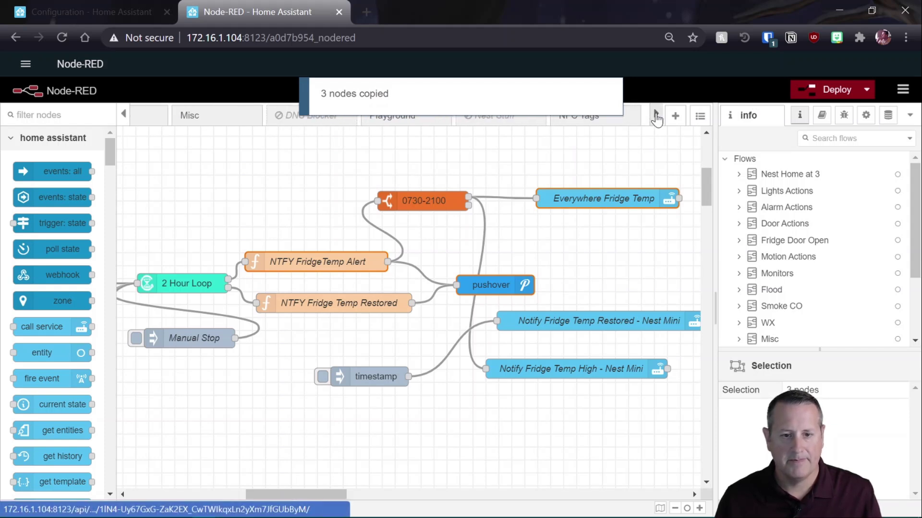
left_click(407, 121)
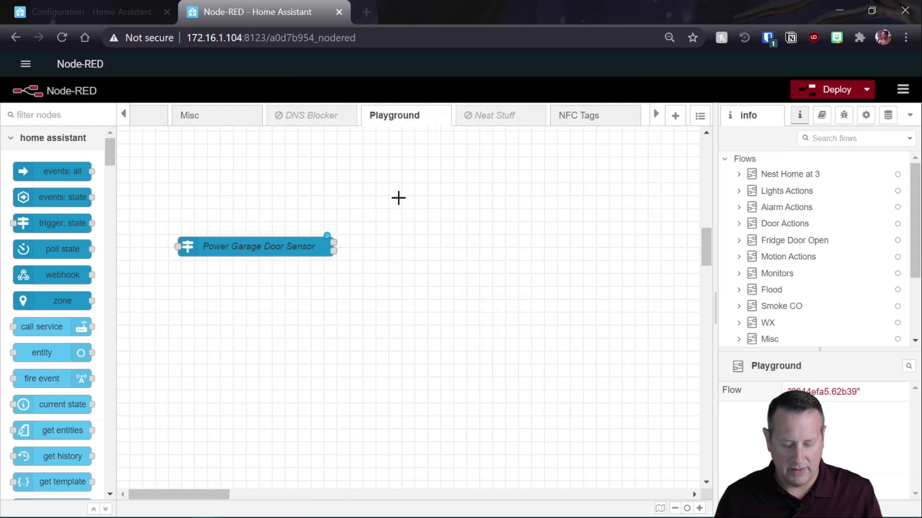
Paste the copied nodes into Playground and wire Power Garage Door Sensor into NTFY FridgeTemp Alert.
key("ctrl+v")
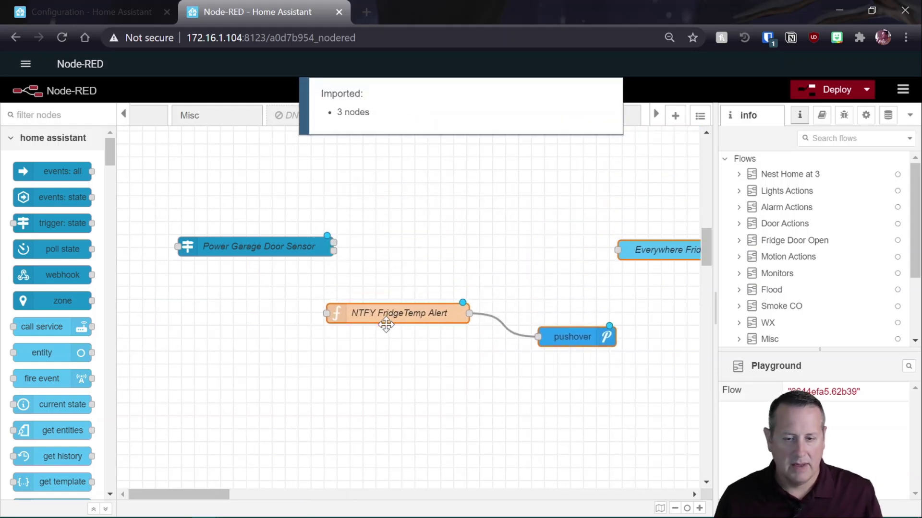
left_click(313, 365)
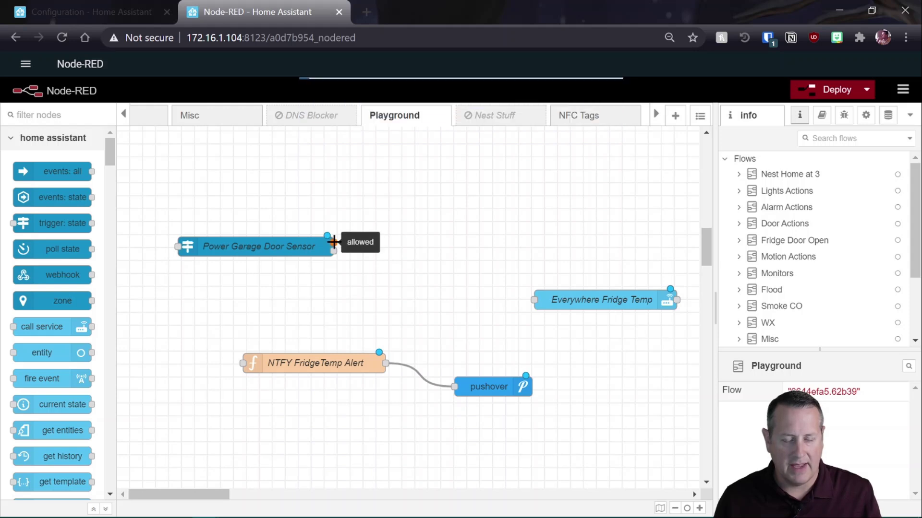
left_click_drag(341, 248, 243, 363)
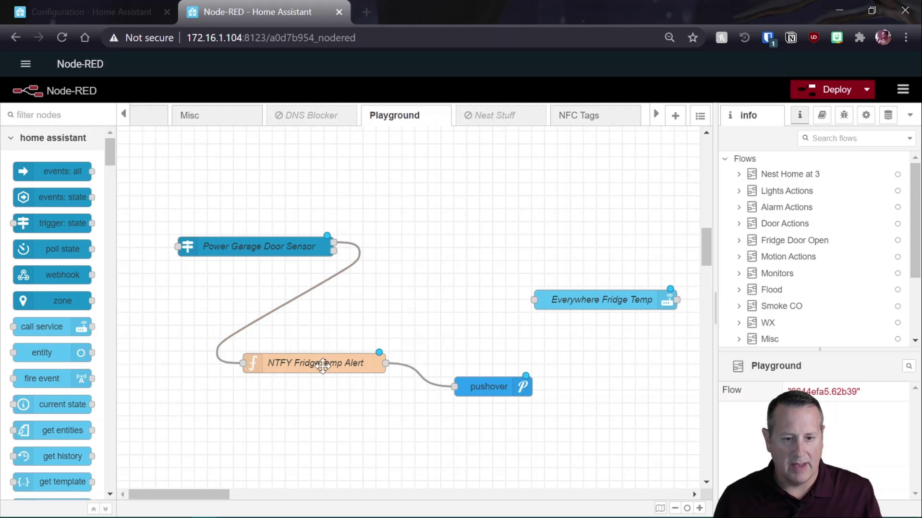
left_click(327, 364)
Rename the function node to NTFY Garage Power Out, with payload and topic 'Garage Power is Out'.
double_click(326, 364)
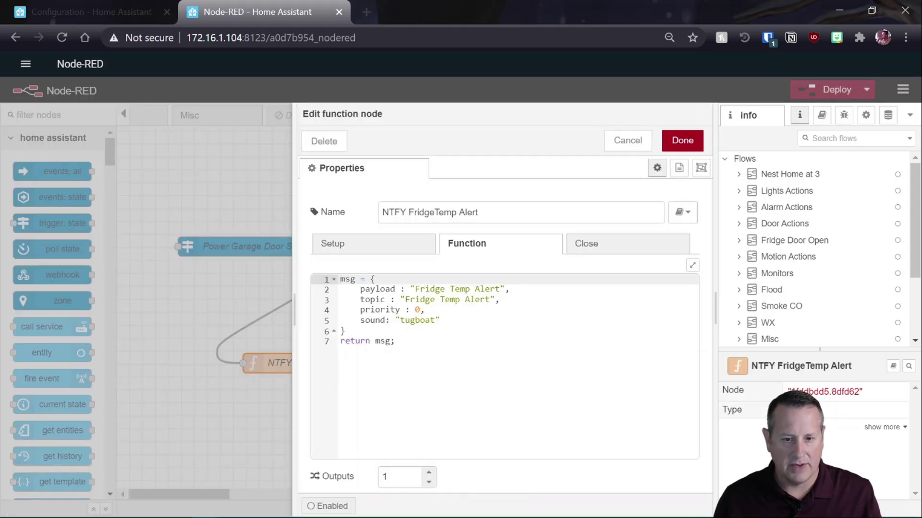
left_click_drag(408, 213, 547, 201)
type("Garag")
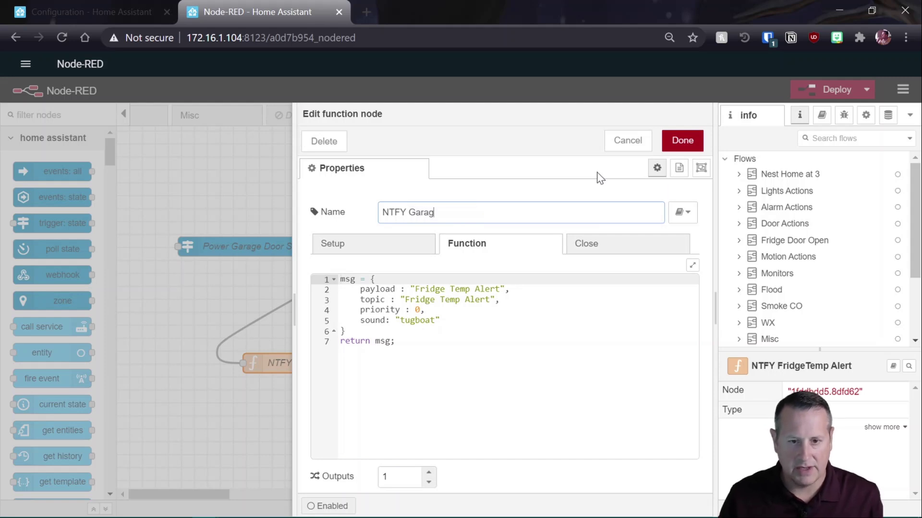
type("e Pad")
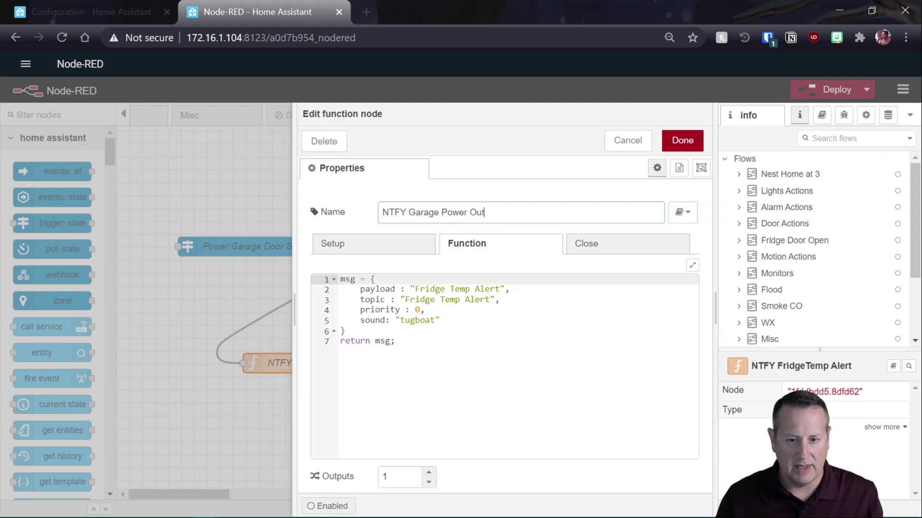
left_click_drag(500, 289, 416, 289)
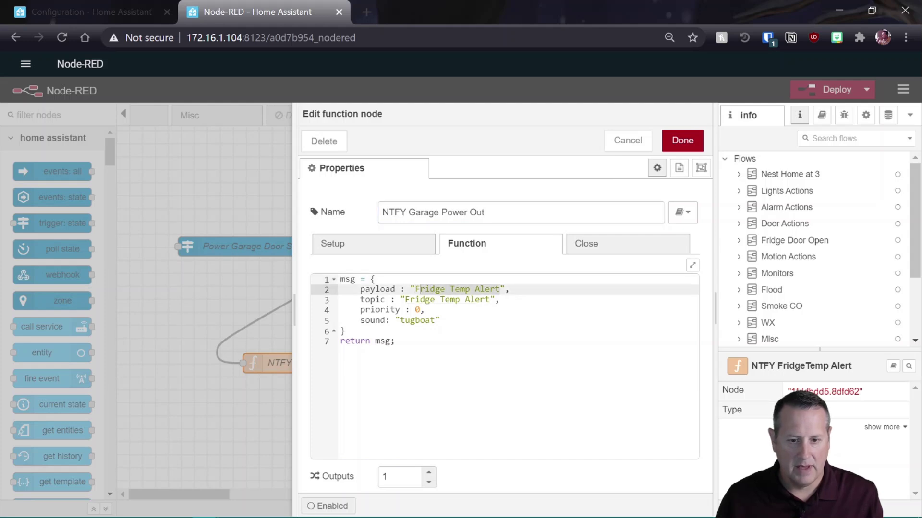
type("Gara")
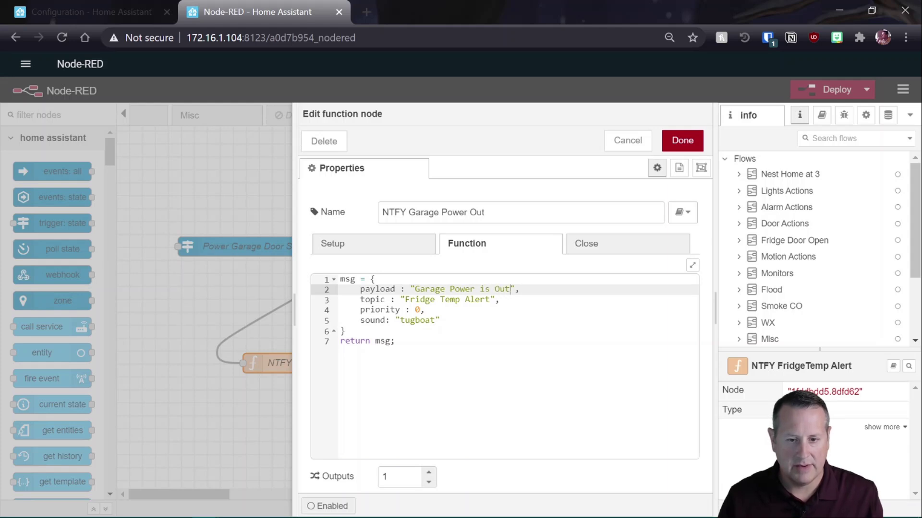
left_click_drag(414, 289, 507, 289)
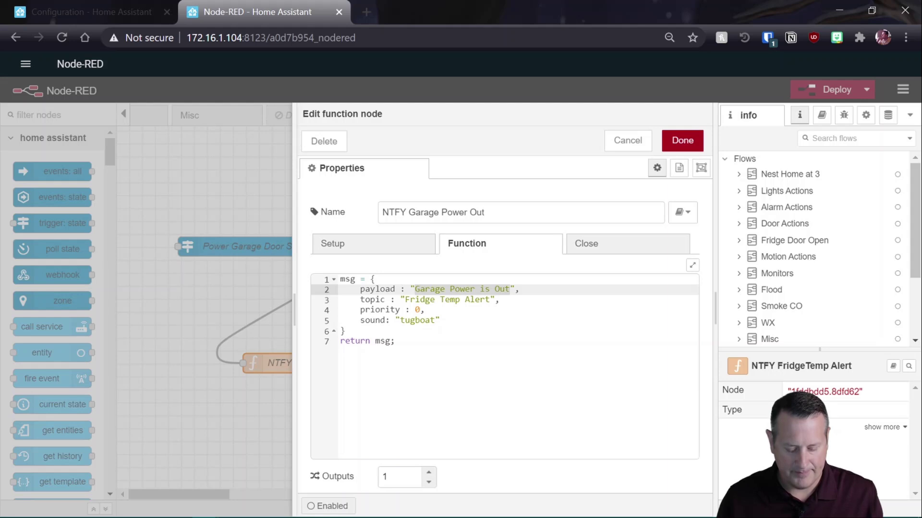
left_click(405, 300)
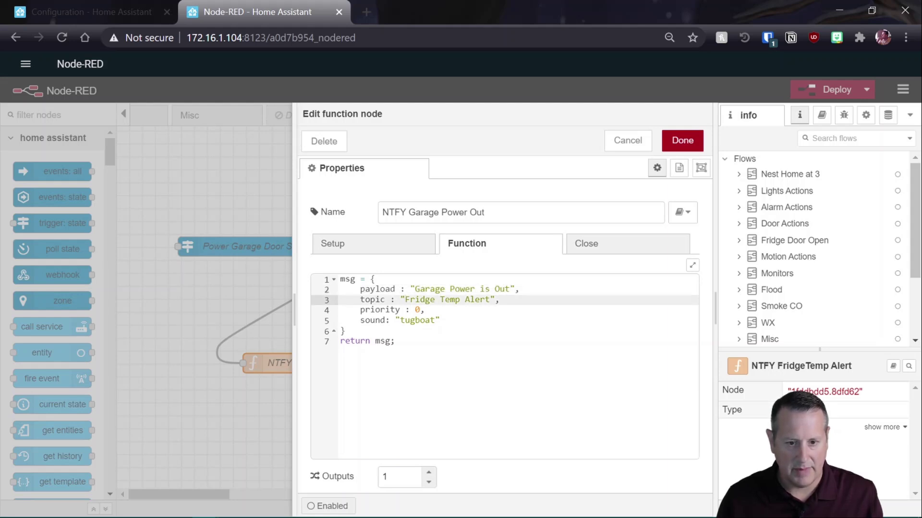
left_click_drag(405, 300, 475, 300)
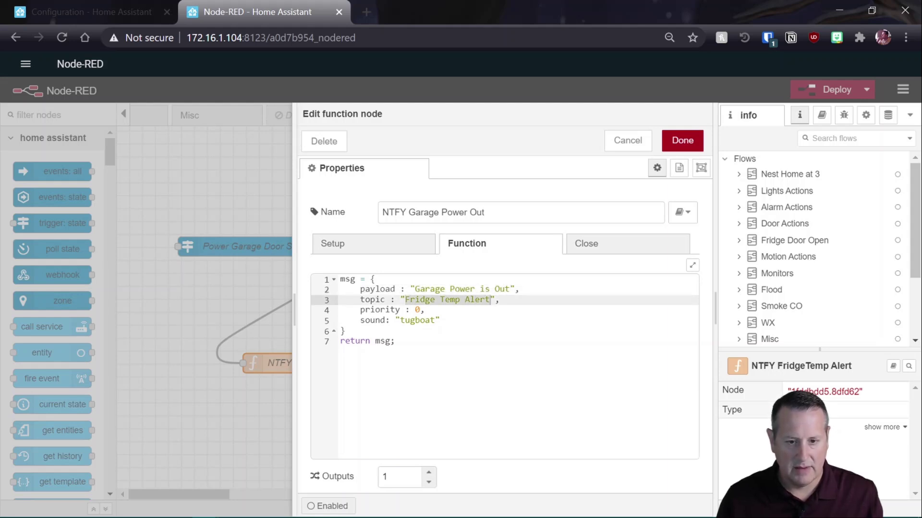
key("ctrl+v")
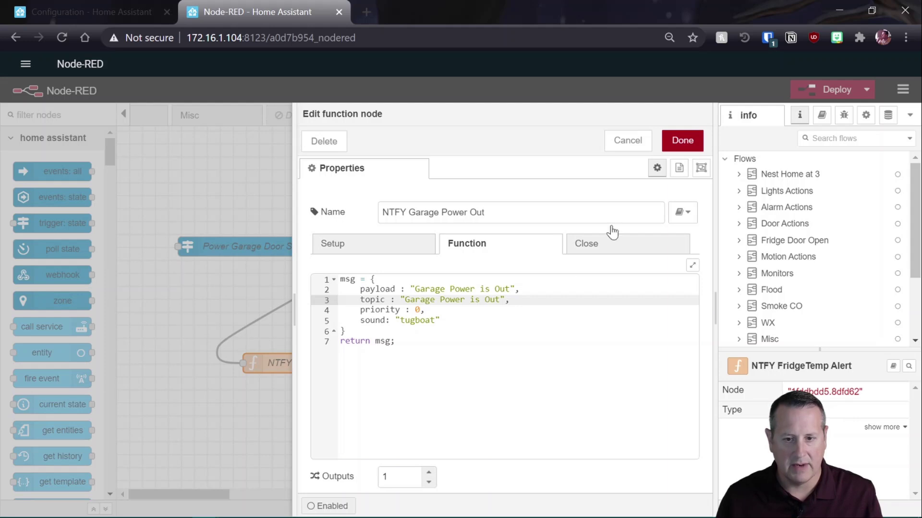
left_click(682, 141)
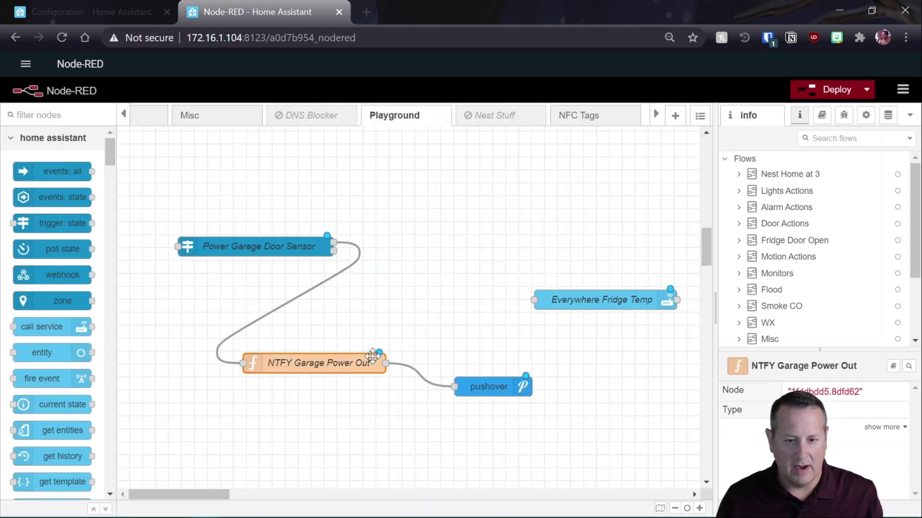
Line up the sensor, NTFY Garage Power Out and pushover, with Everywhere Fridge Temp below pushover.
left_click_drag(367, 364, 426, 322)
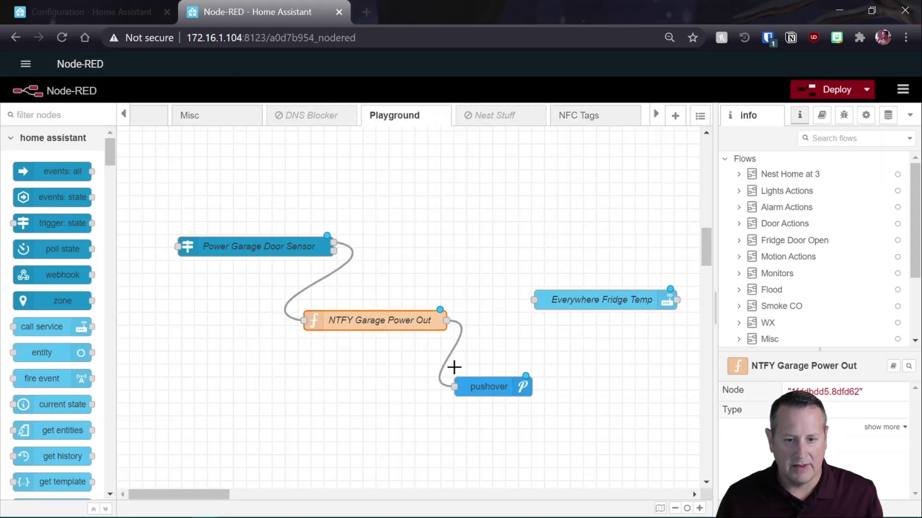
left_click_drag(482, 386, 520, 241)
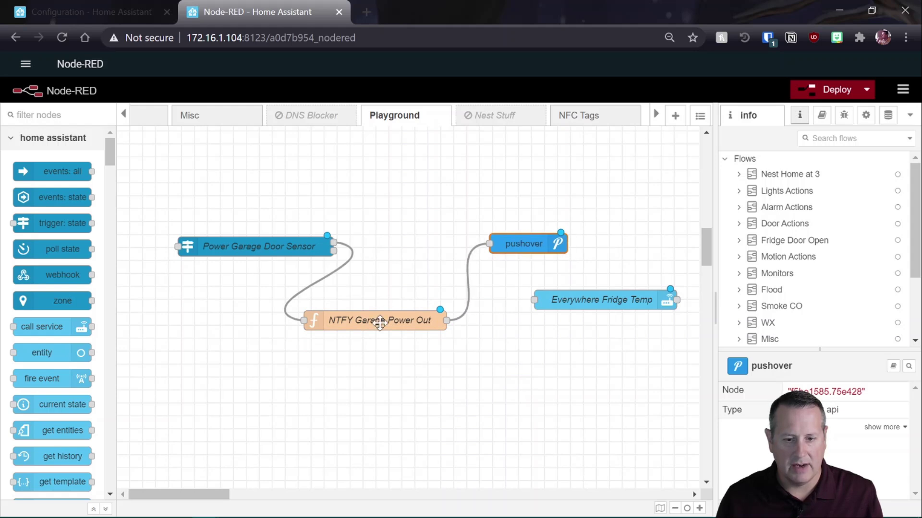
left_click_drag(380, 323, 408, 285)
left_click_drag(269, 250, 249, 252)
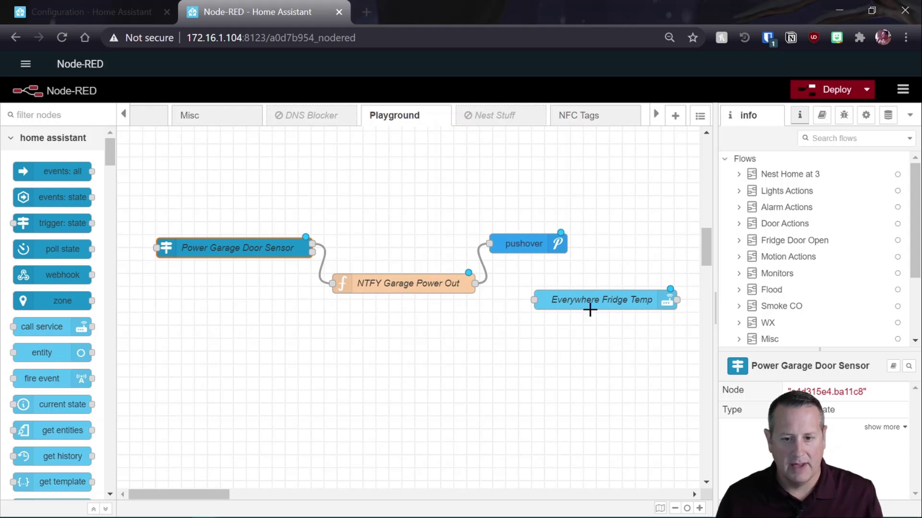
left_click_drag(590, 310, 543, 336)
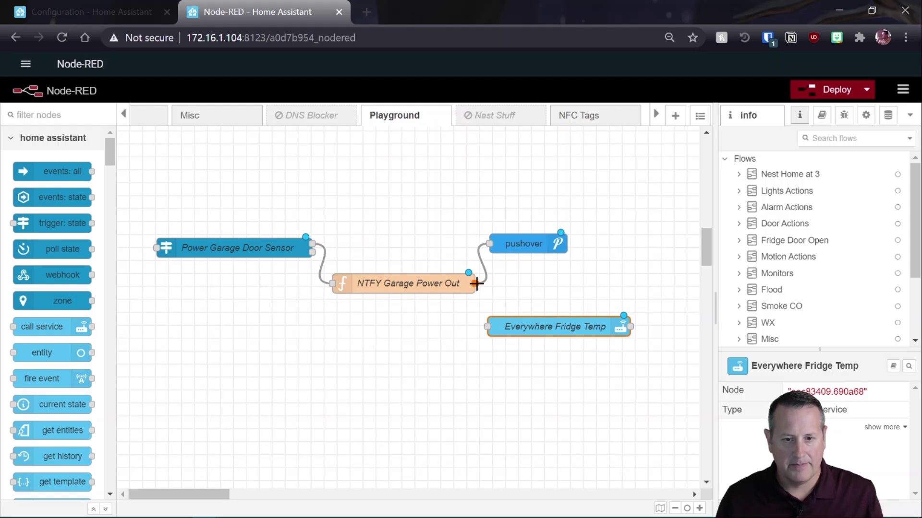
Look through the Door Actions flow, then return to the Playground flow.
left_click(124, 116)
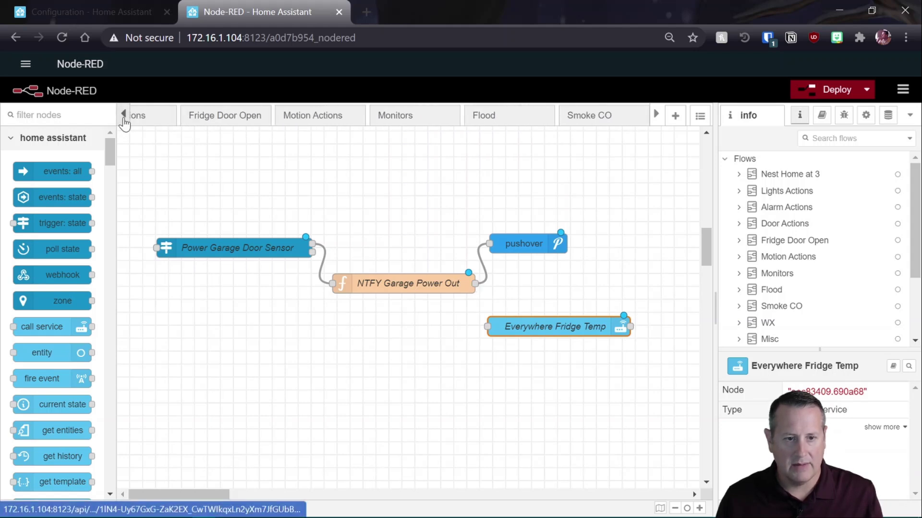
left_click(124, 117)
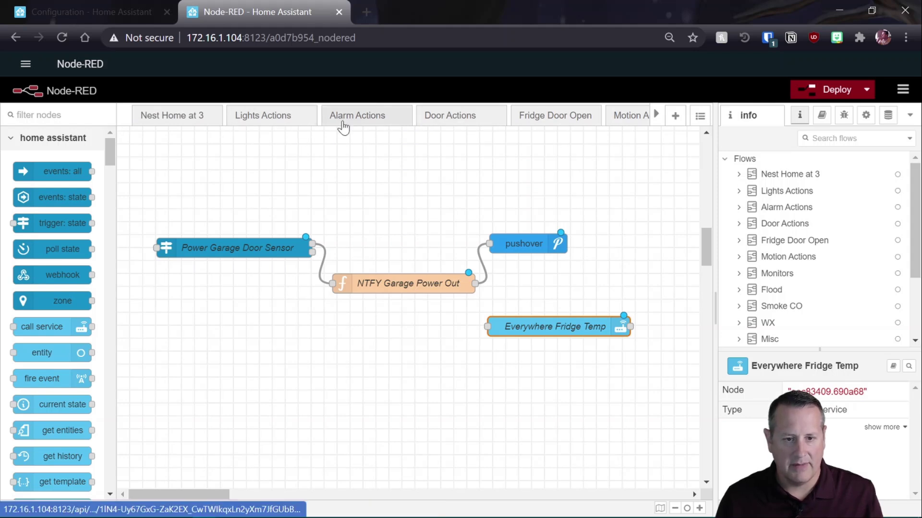
left_click(475, 120)
scroll(473, 349, "down", 3)
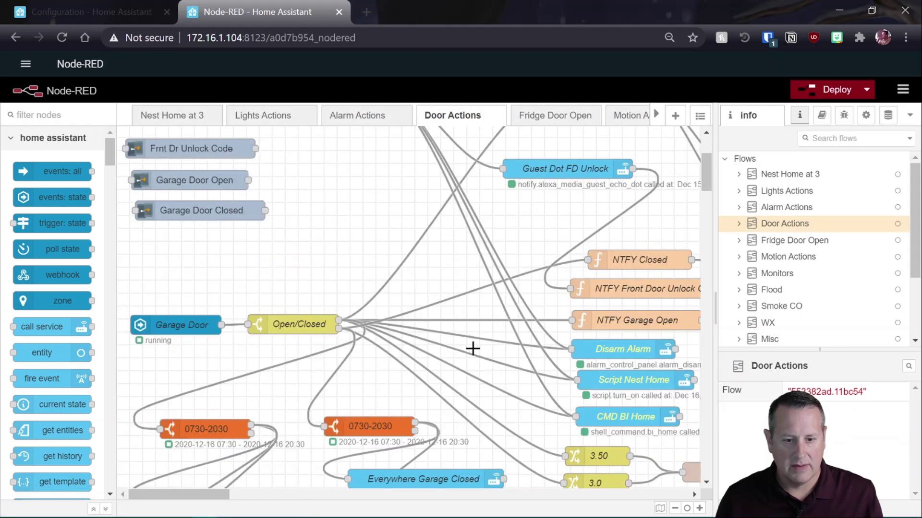
scroll(480, 383, "down", 3)
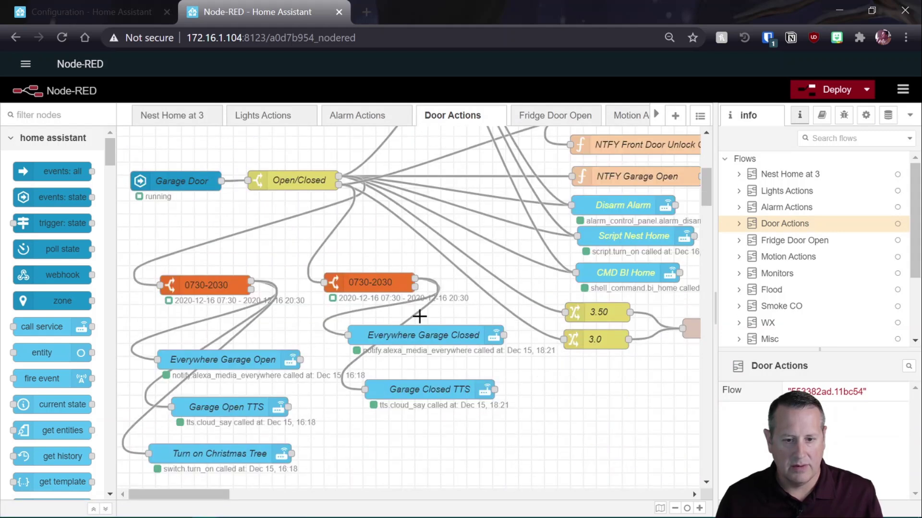
scroll(420, 331, "up", 6)
left_click(656, 114)
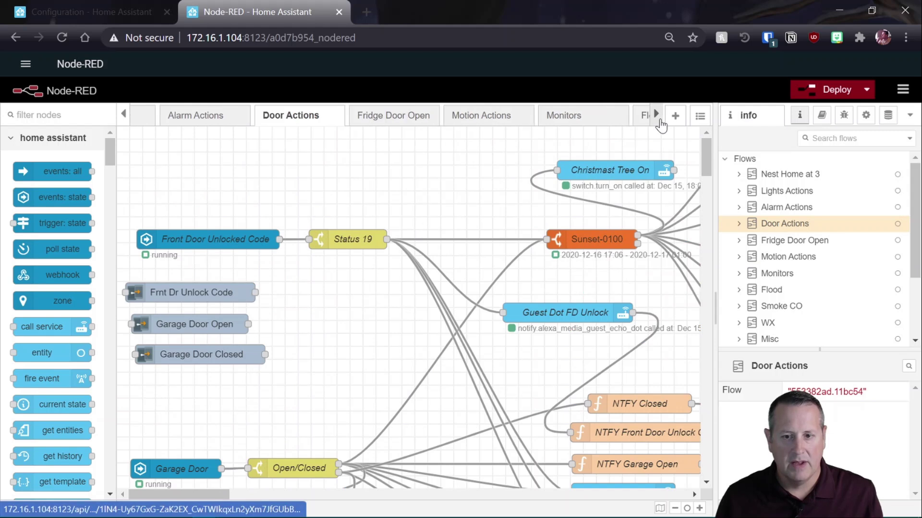
left_click(658, 118)
left_click(656, 115)
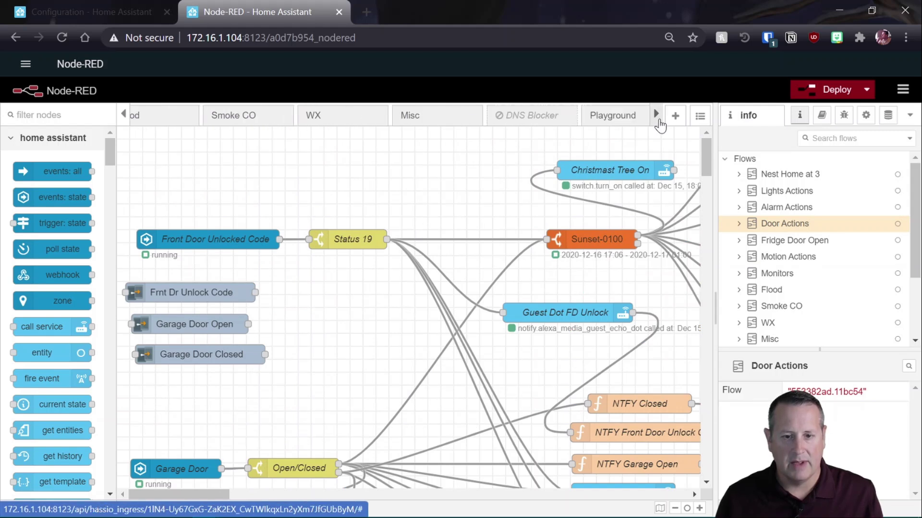
left_click(657, 115)
left_click(459, 123)
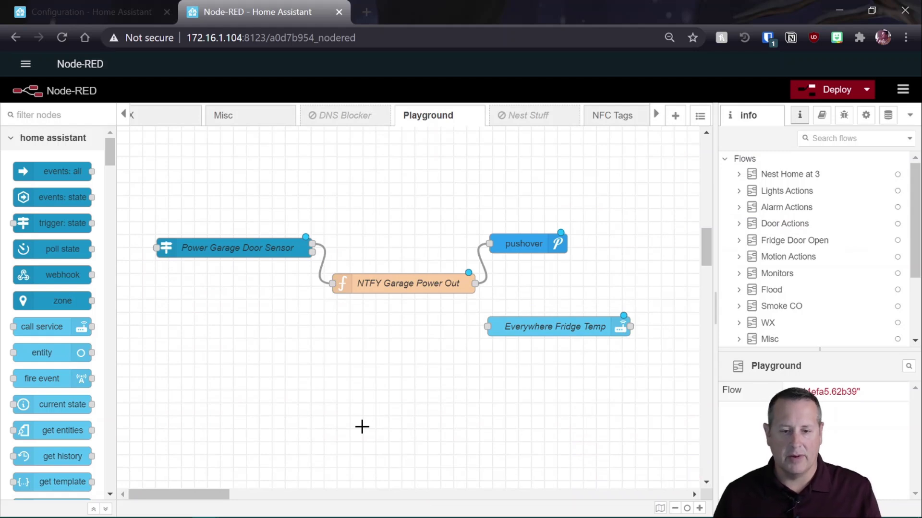
Rename the Everywhere Fridge Temp call-service node to Everywhere Power Out Garage.
double_click(550, 328)
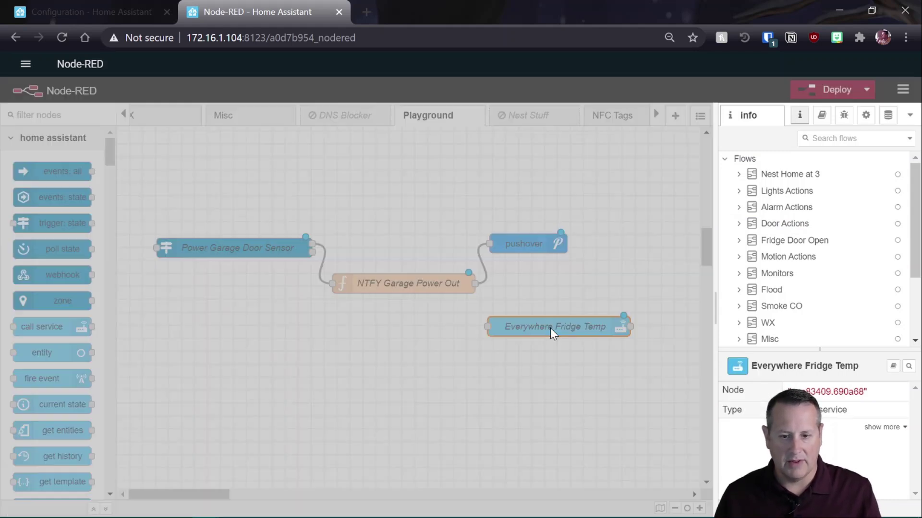
left_click_drag(575, 212, 479, 212)
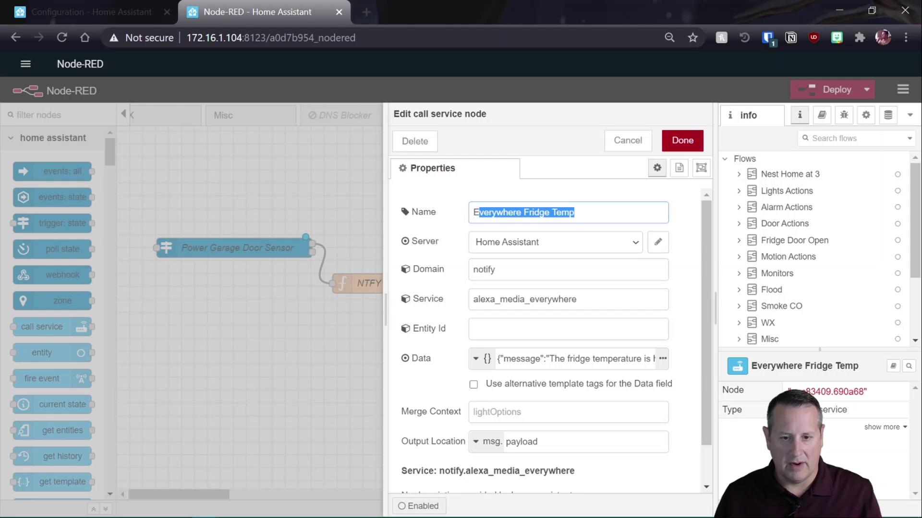
type("vrey")
key("BackSpace")
key("BackSpace")
key("BackSpace")
key("BackSpace")
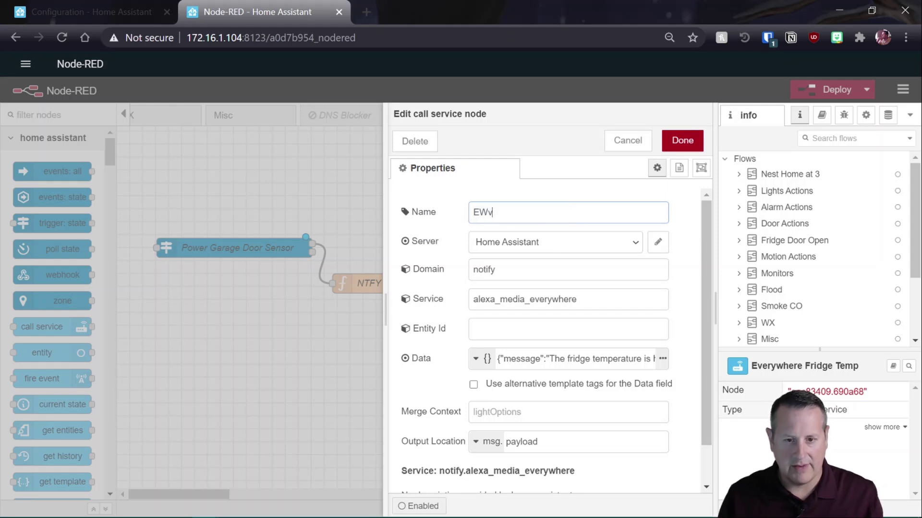
type("verywhere")
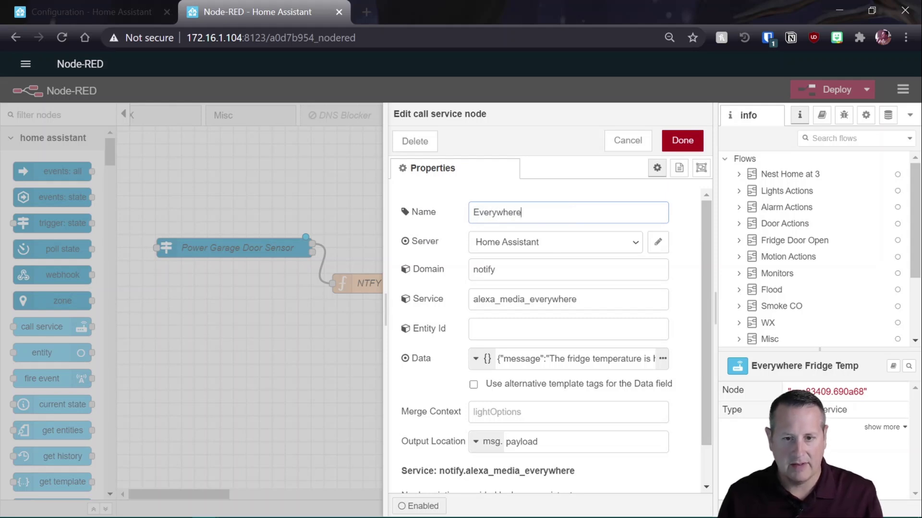
type(" Poiwer Out G")
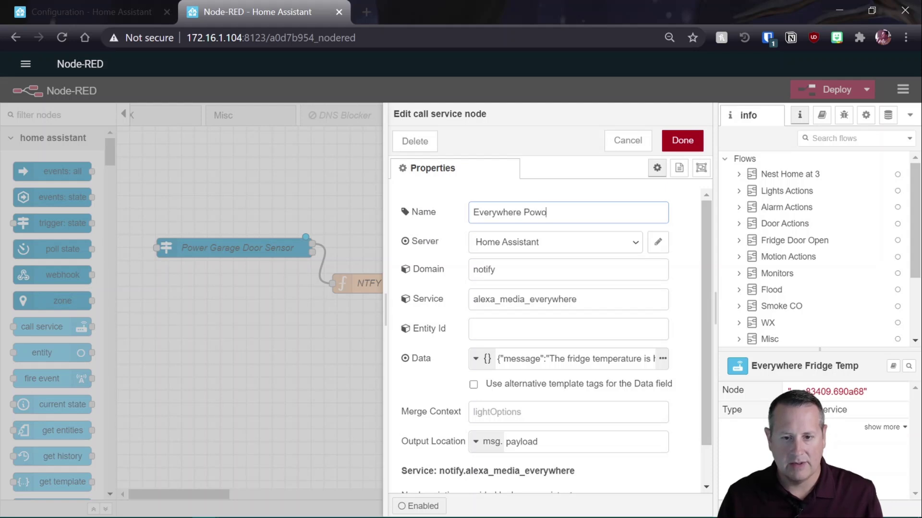
type("arage")
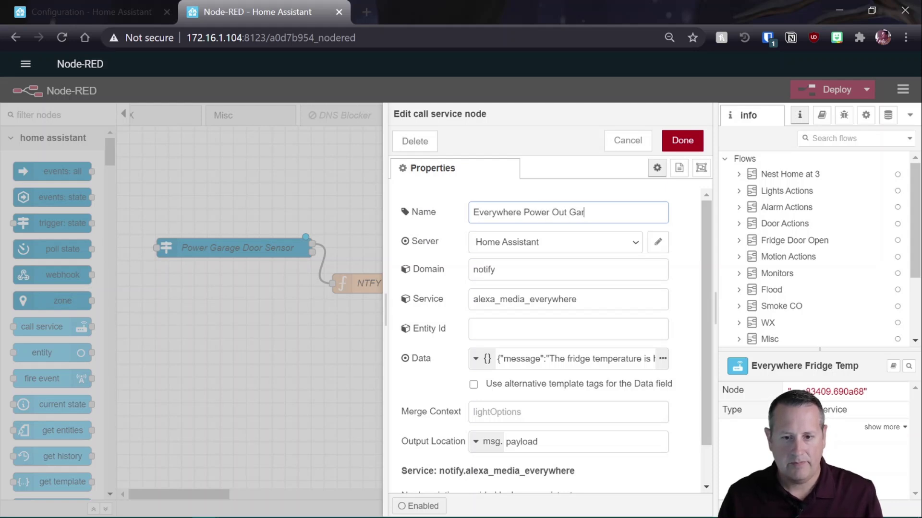
key("Tab")
key("Tab")
key("Tab")
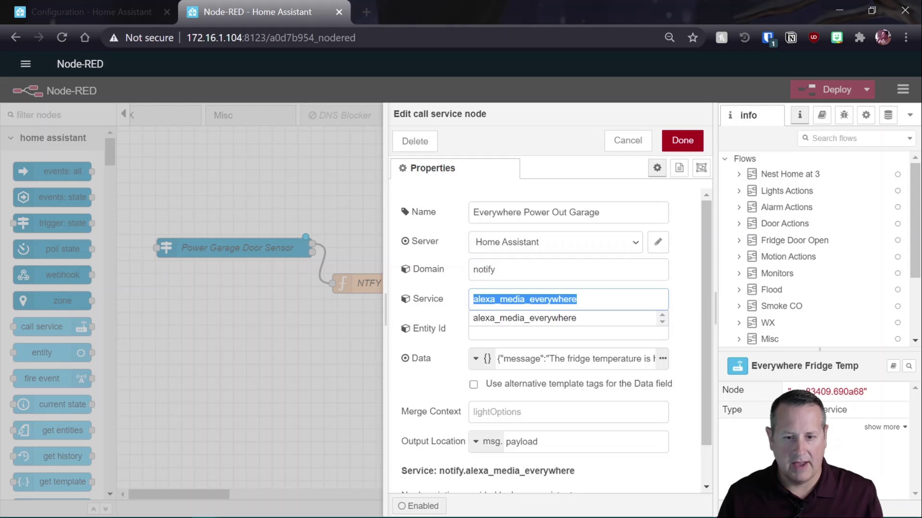
Keep alexa_media_everywhere as the service and change the announcement to 'Power out in garage!'.
left_click(607, 463)
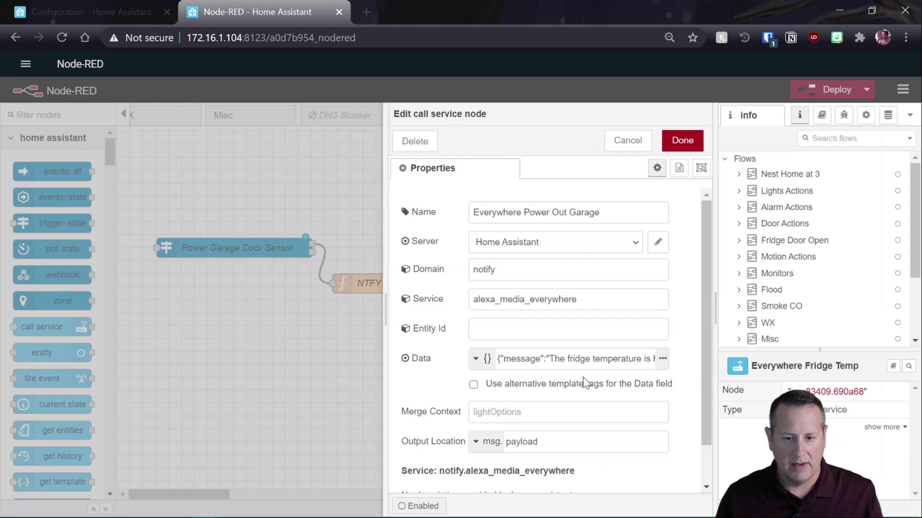
left_click(662, 359)
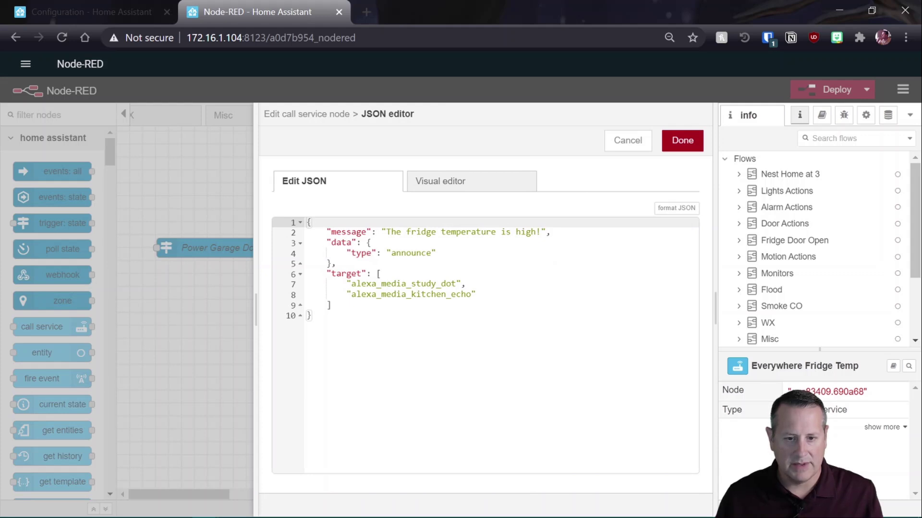
left_click_drag(390, 232, 542, 232)
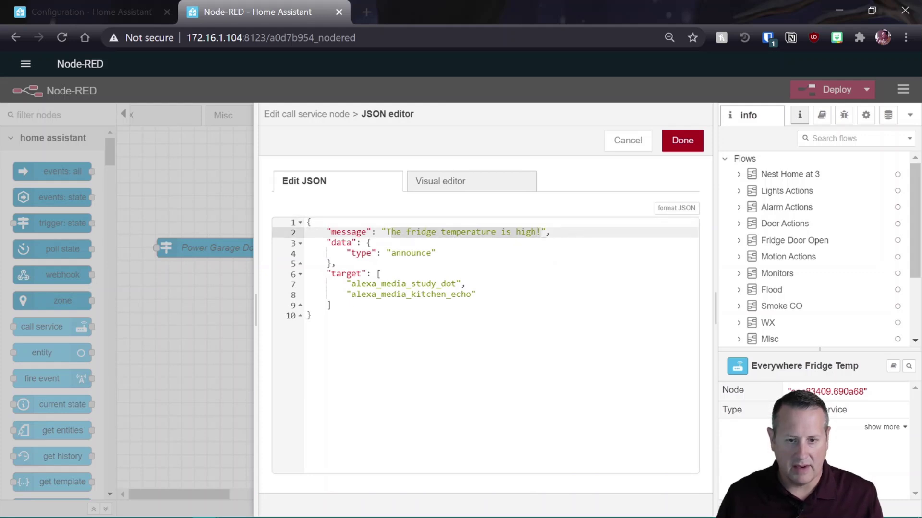
key("BackSpace")
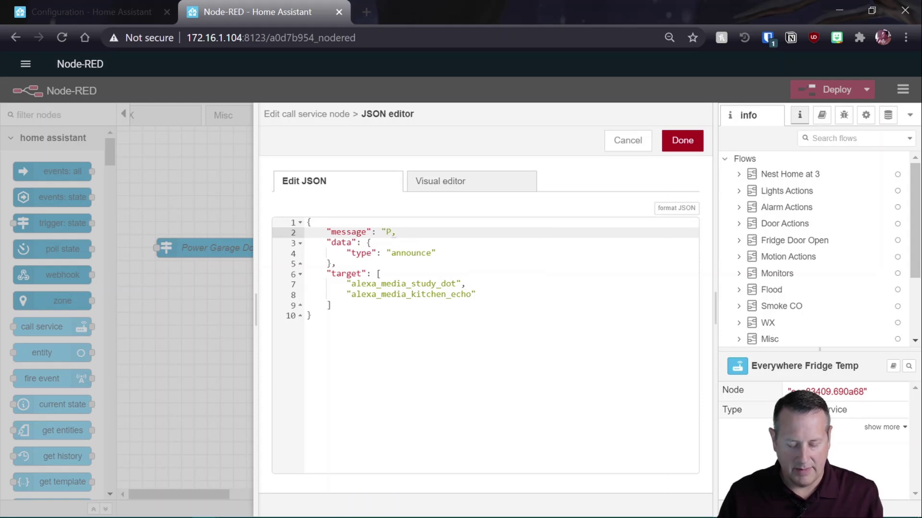
type("ower out in ")
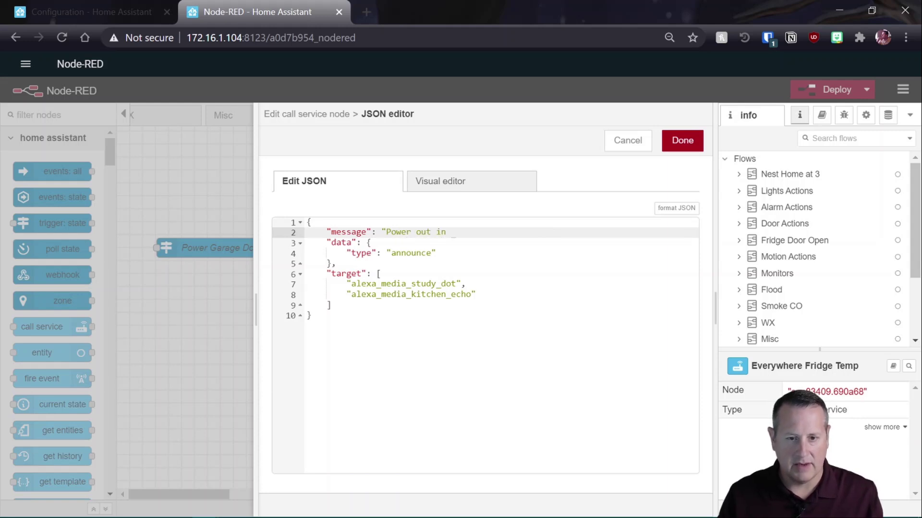
type("garage!")
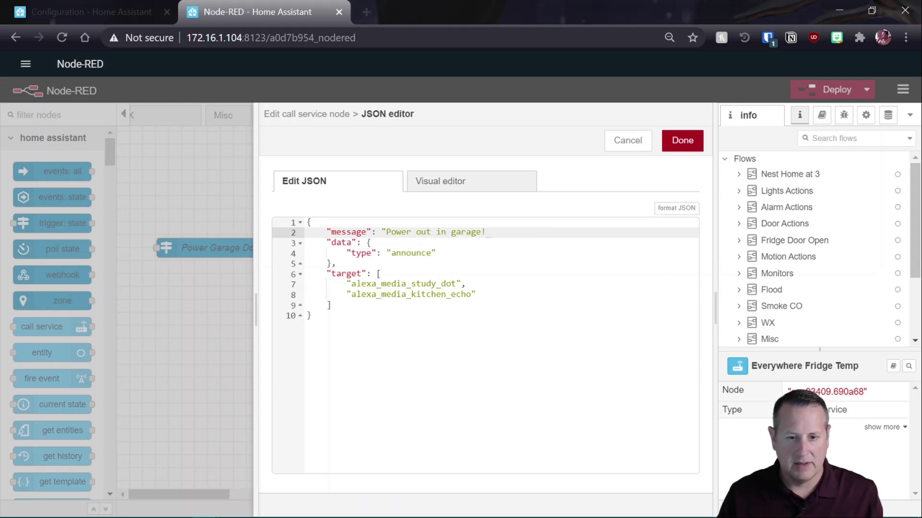
type("\",")
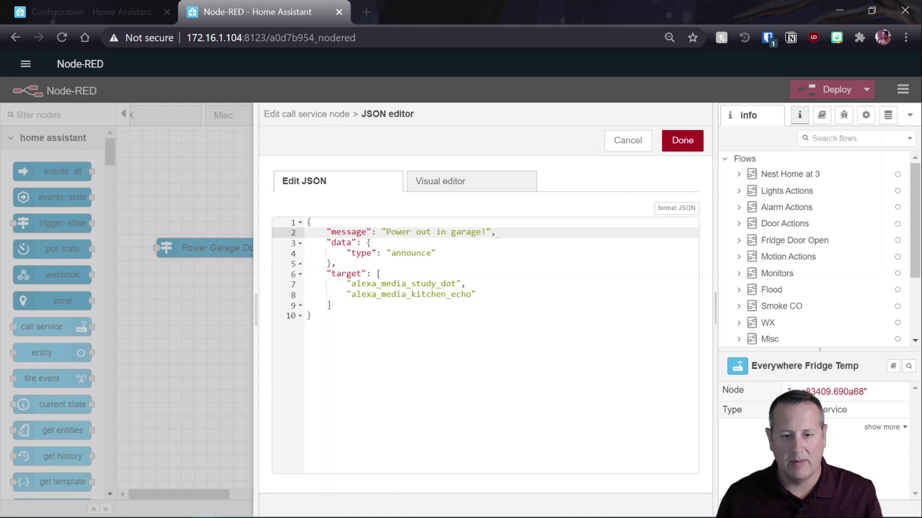
left_click(695, 146)
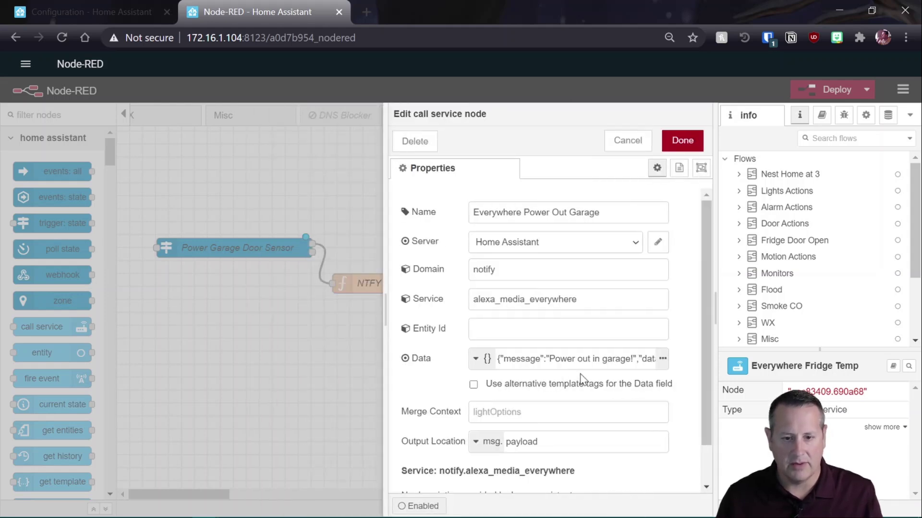
left_click(697, 150)
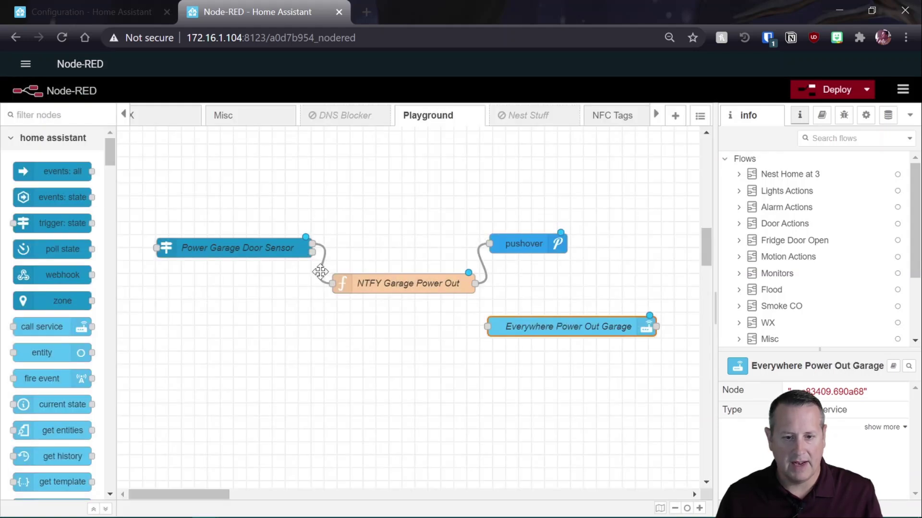
Connect Power Garage Door Sensor to Everywhere Power Out Garage and deploy the flow.
left_click_drag(312, 247, 348, 197)
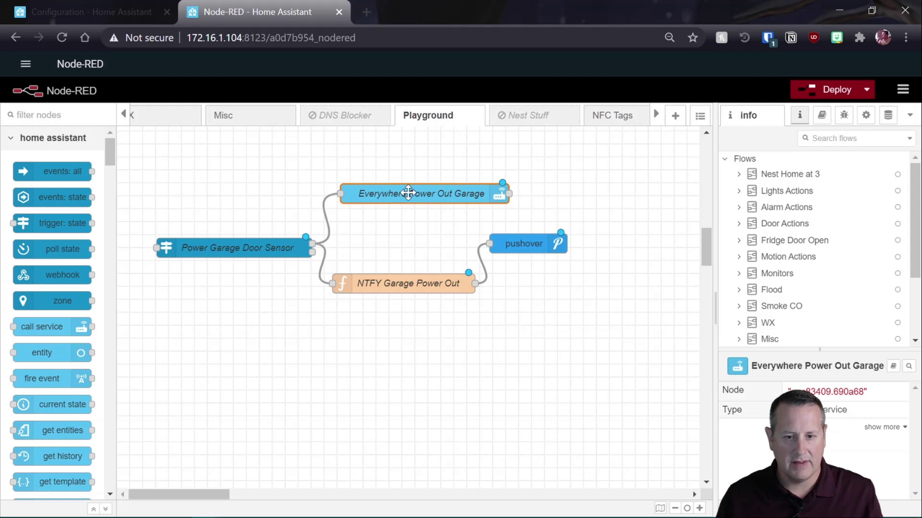
left_click(845, 91)
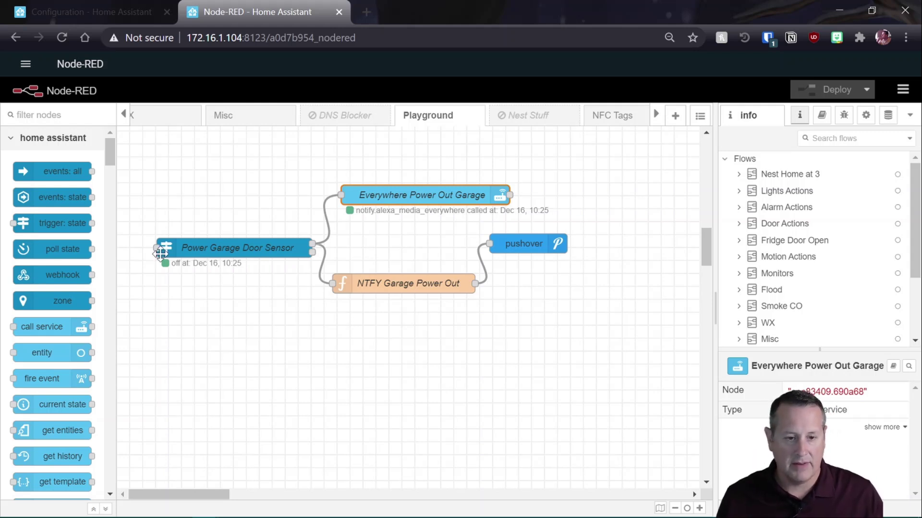
double_click(219, 248)
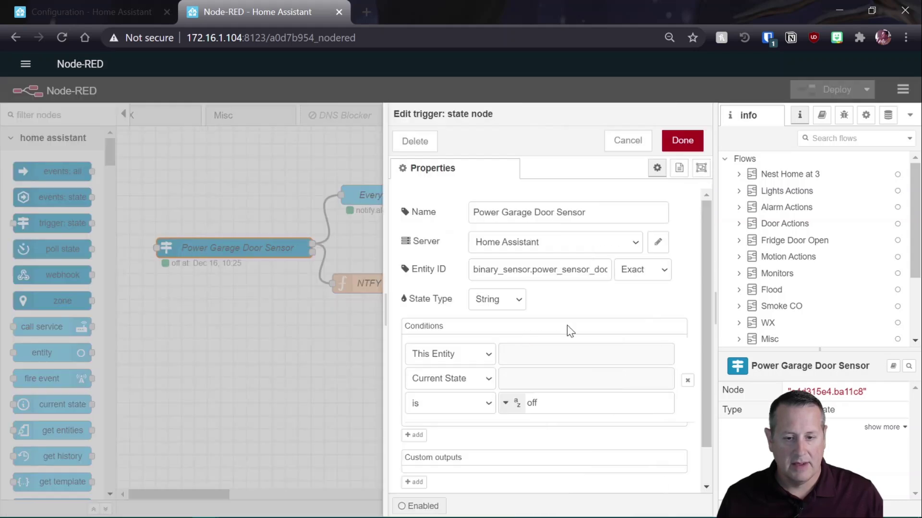
Change the Power Garage Door Sensor trigger state from off to on and redeploy.
left_click(584, 412)
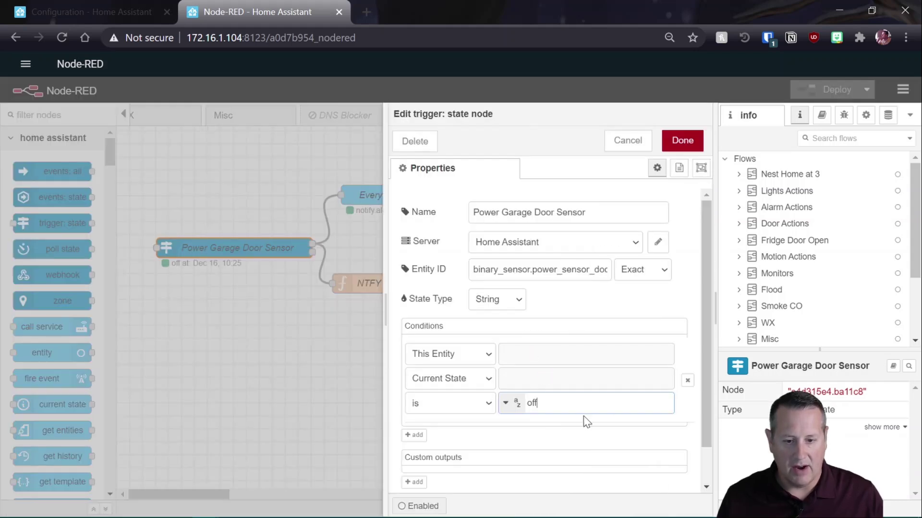
key("BackSpace")
key("BackSpace")
type("n")
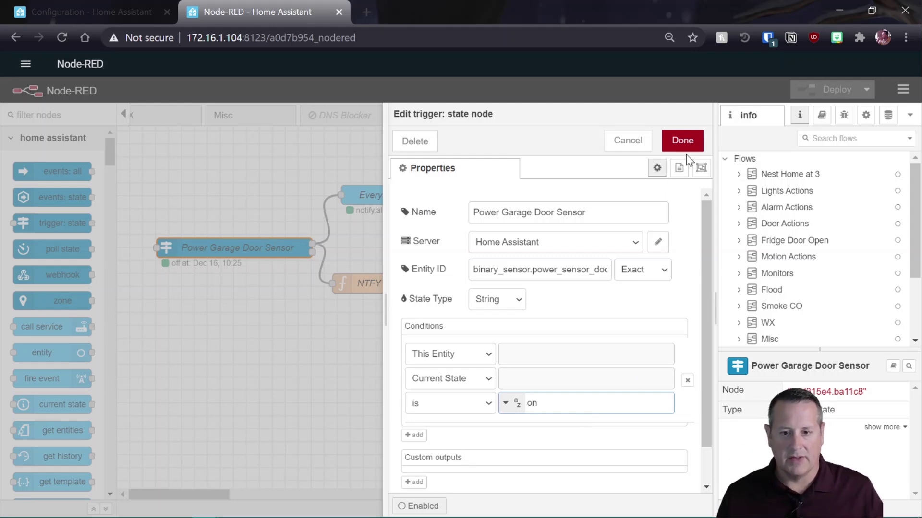
left_click(689, 140)
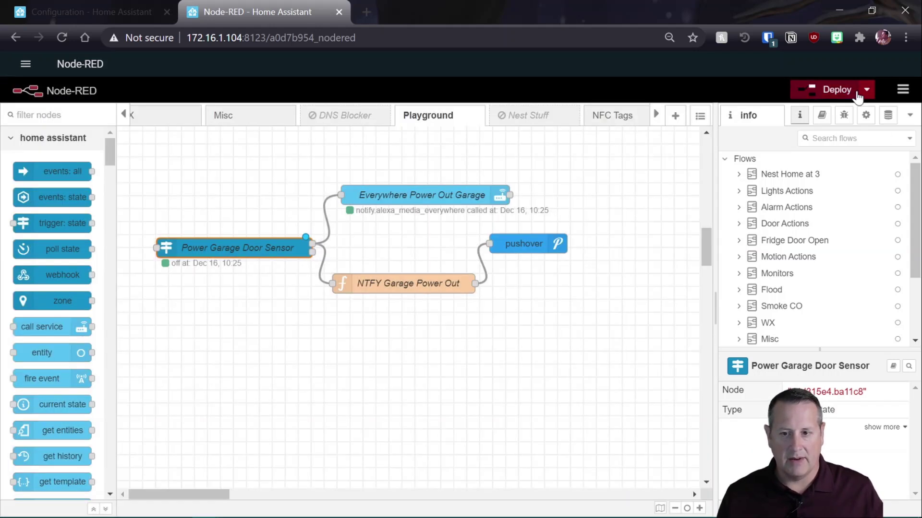
left_click(834, 91)
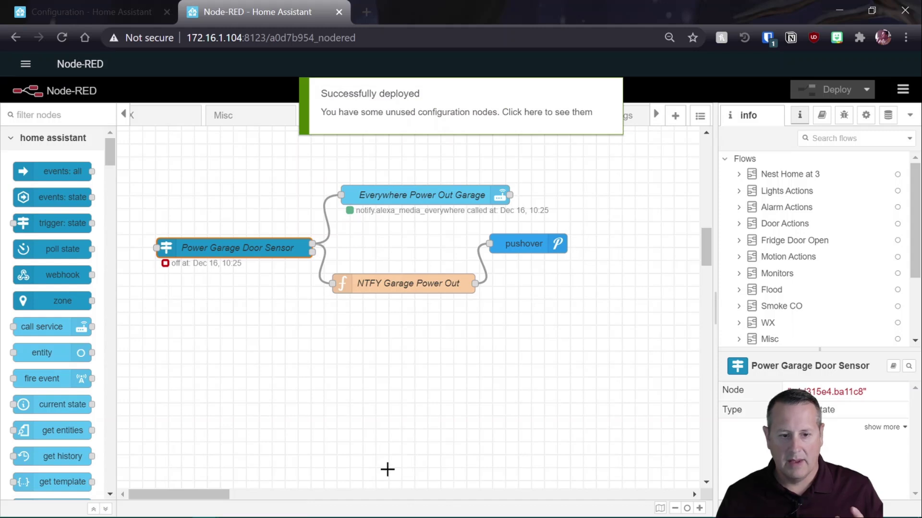